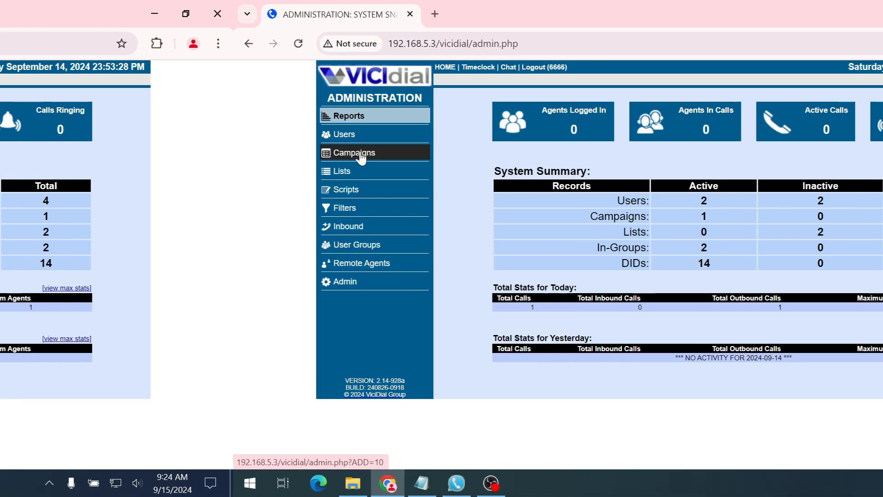
Start a new inbound group with ID 300 and name 'Test ING'
{"action": "left_click", "coordinate": [40, 157]}
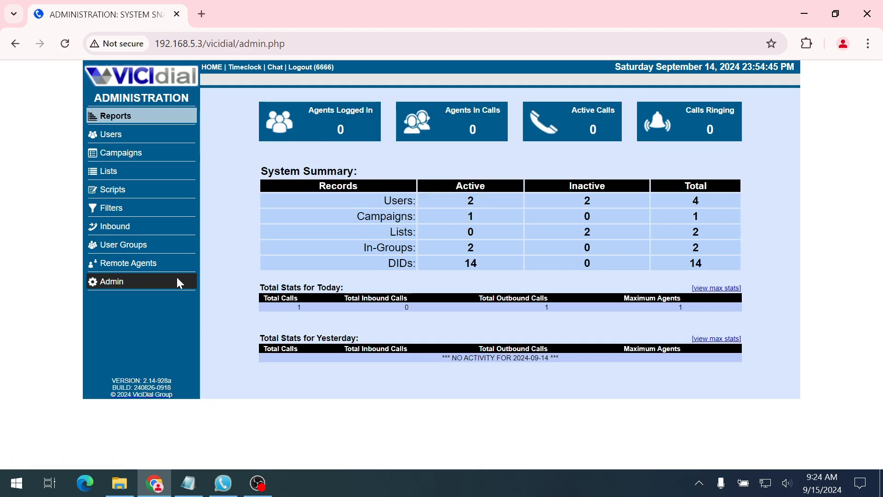
{"action": "left_click", "coordinate": [116, 227]}
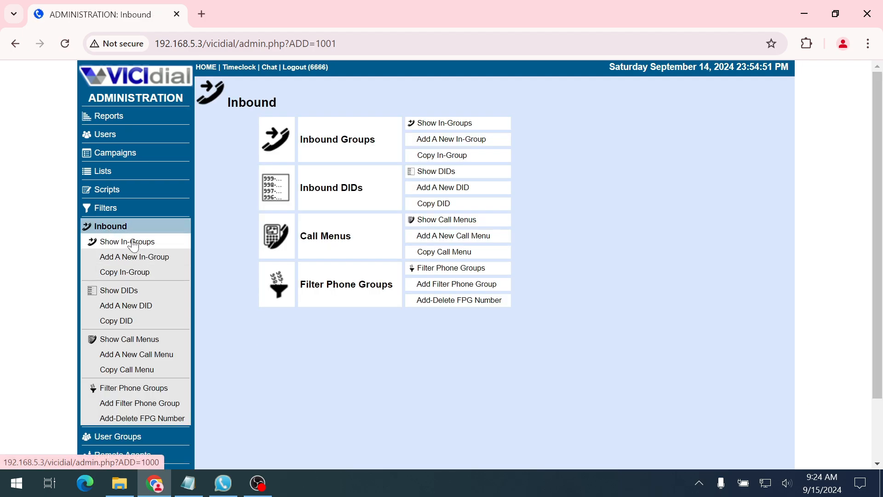
{"action": "left_click", "coordinate": [121, 243]}
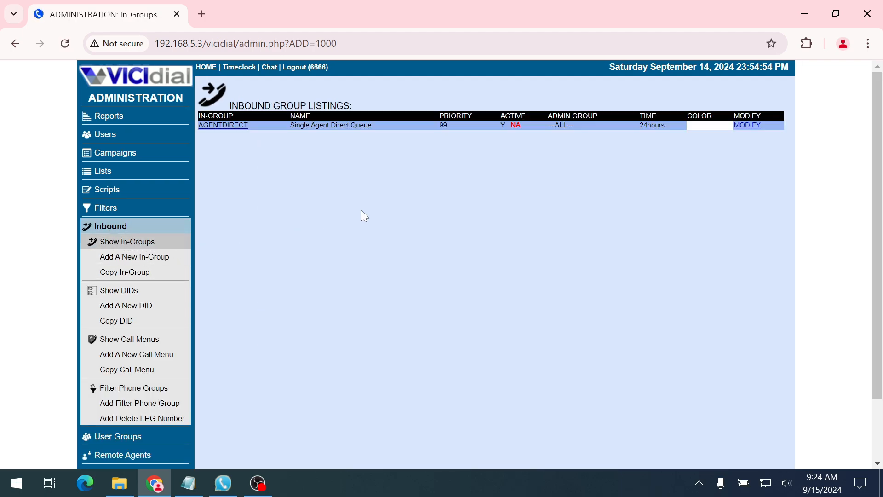
{"action": "left_click", "coordinate": [127, 258]}
{"action": "left_click", "coordinate": [399, 132]}
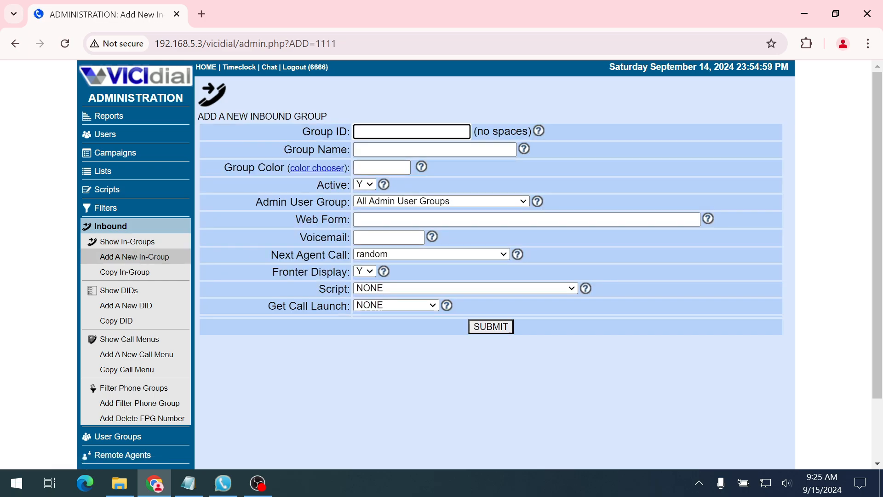
{"action": "type", "text": "300"}
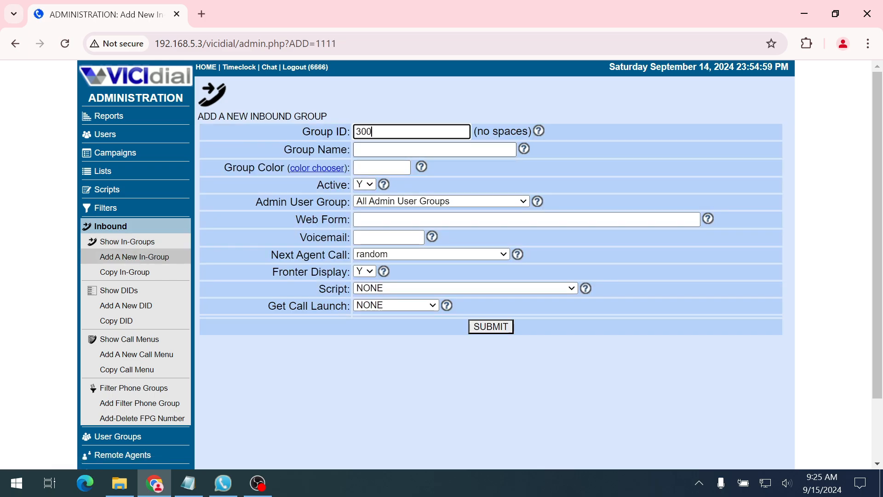
{"action": "left_click", "coordinate": [399, 150]}
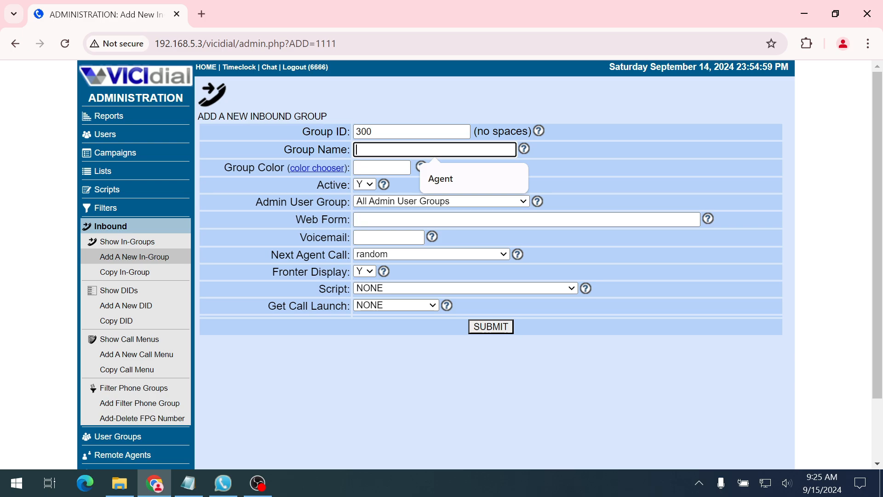
{"action": "type", "text": "Test"}
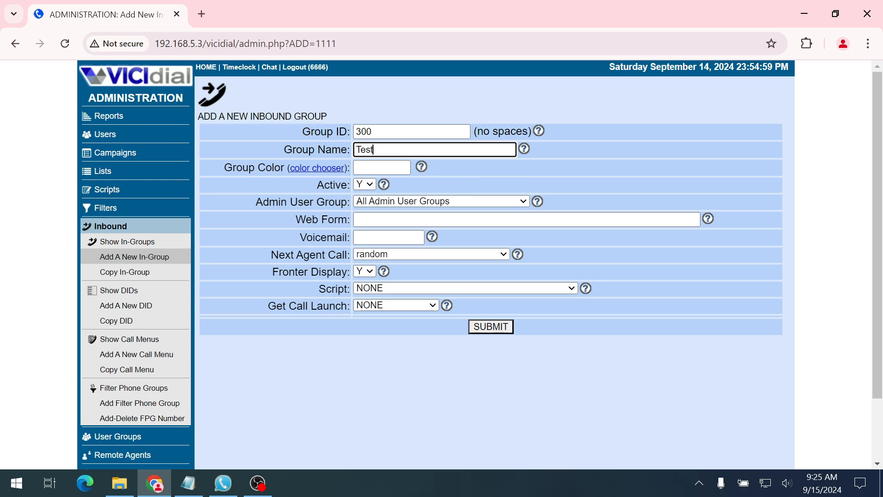
{"action": "type", "text": " ING"}
Colour the group aquamarine #7FFFD4 and set its admin user group to Agent
{"action": "left_click", "coordinate": [324, 169]}
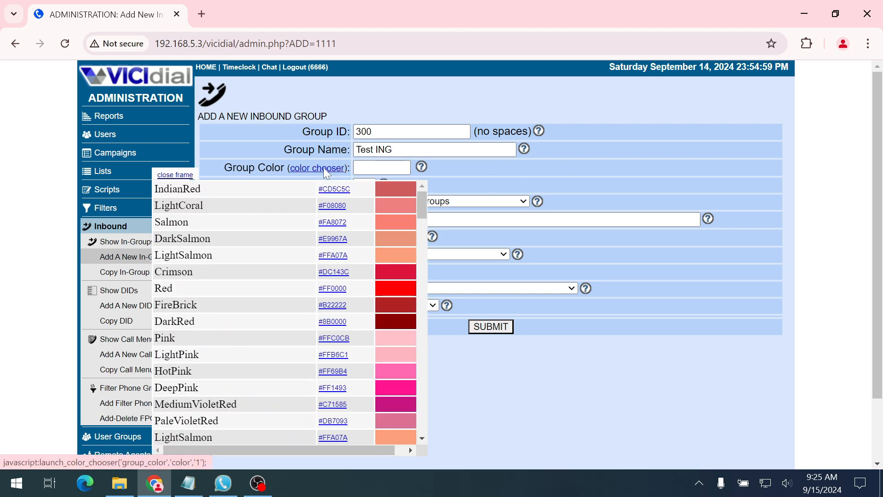
{"action": "scroll", "coordinate": [255, 319], "scroll_direction": "down", "scroll_amount": 20}
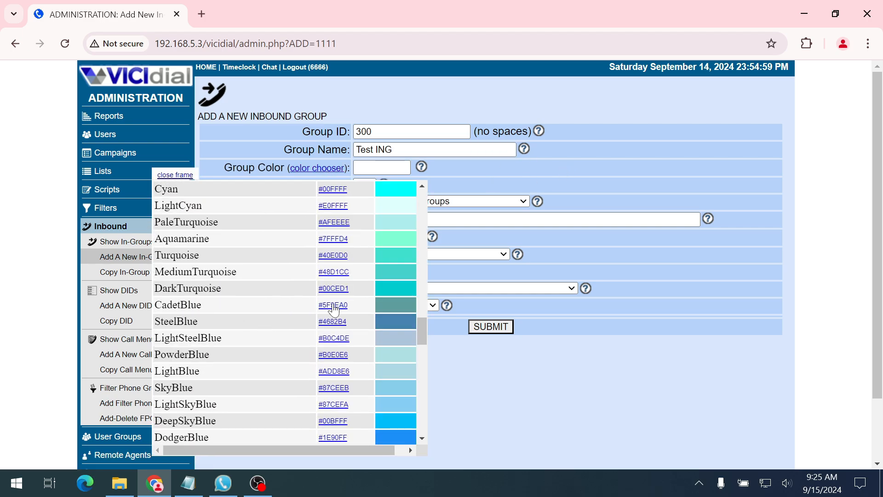
{"action": "left_click", "coordinate": [333, 240]}
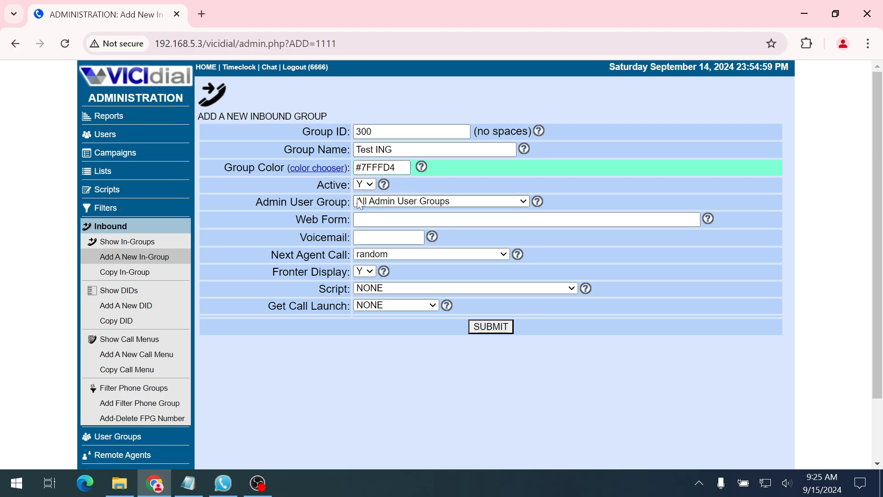
{"action": "left_click", "coordinate": [380, 206]}
{"action": "left_click", "coordinate": [388, 245]}
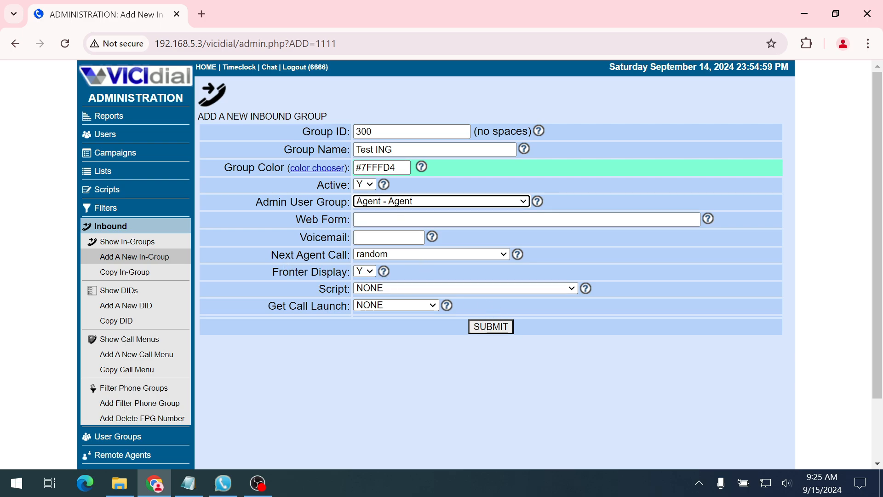
Set Next Agent Call to longest_wait_time
{"action": "left_click_drag", "start_coordinate": [270, 254], "coordinate": [348, 254]}
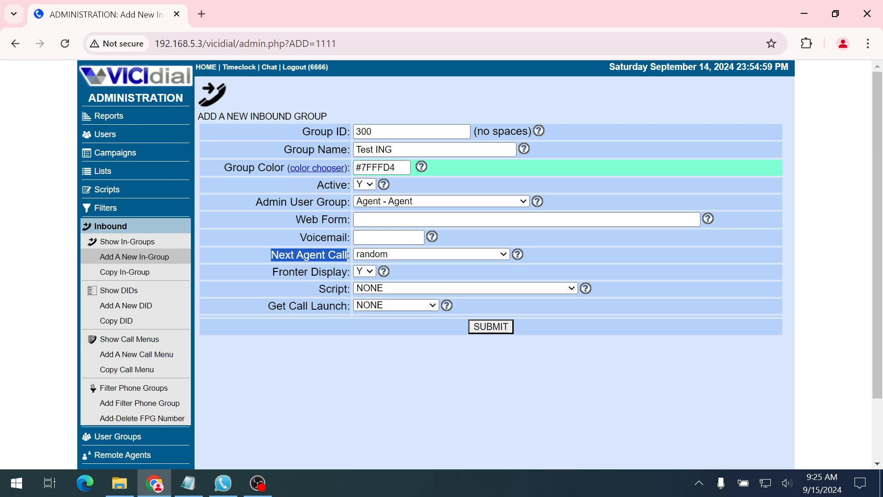
{"action": "left_click", "coordinate": [371, 256]}
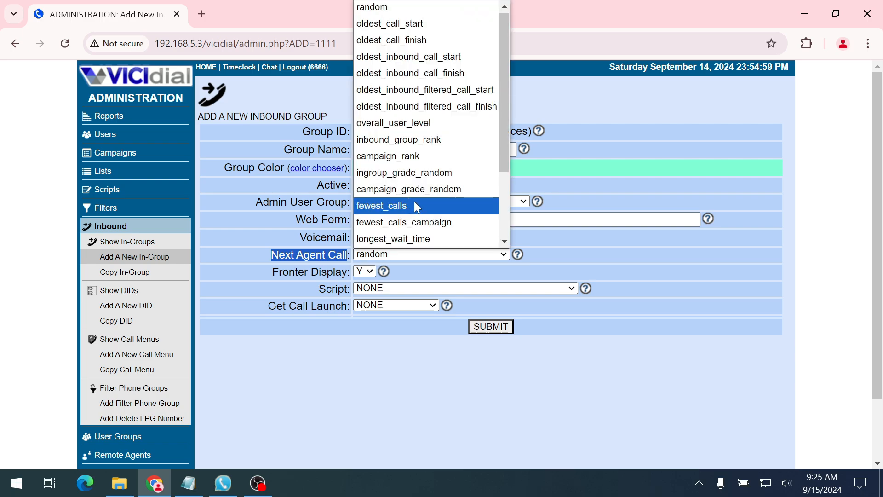
{"action": "left_click", "coordinate": [404, 239]}
{"action": "left_click", "coordinate": [349, 384]}
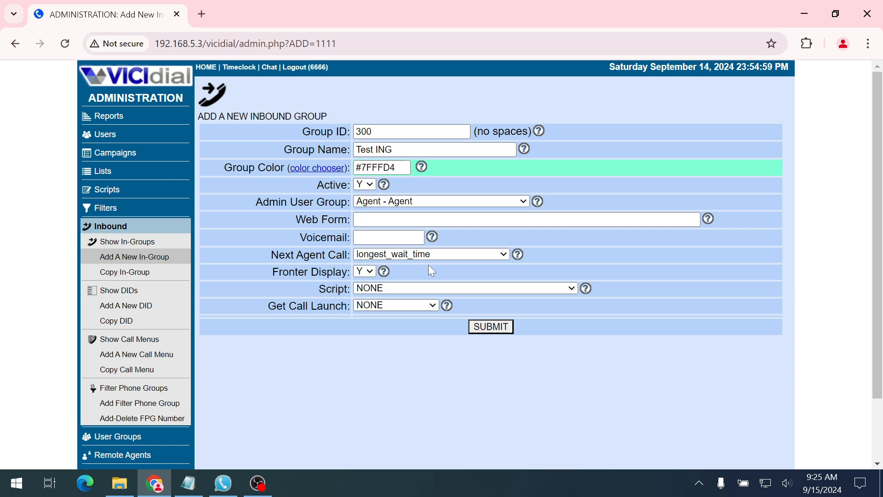
{"action": "left_click", "coordinate": [395, 256]}
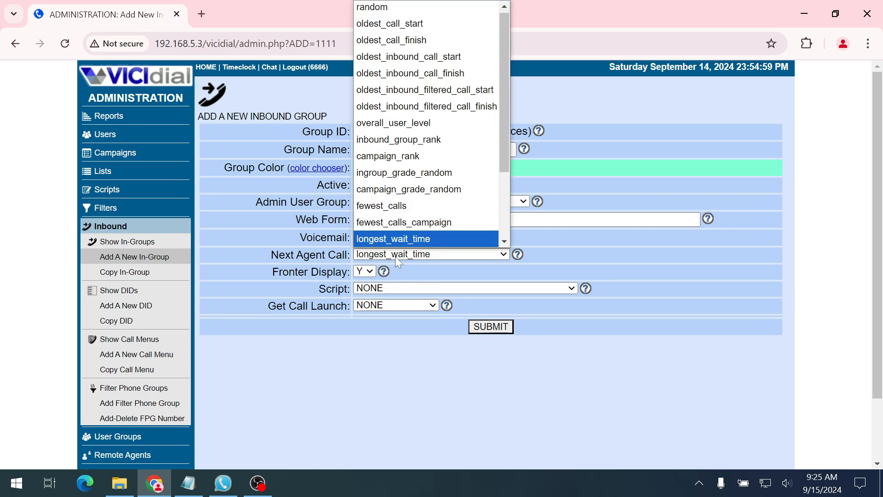
{"action": "left_click", "coordinate": [408, 368]}
Submit in-group 300 'Test ING' and return to the inbound group listings
{"action": "left_click", "coordinate": [490, 326]}
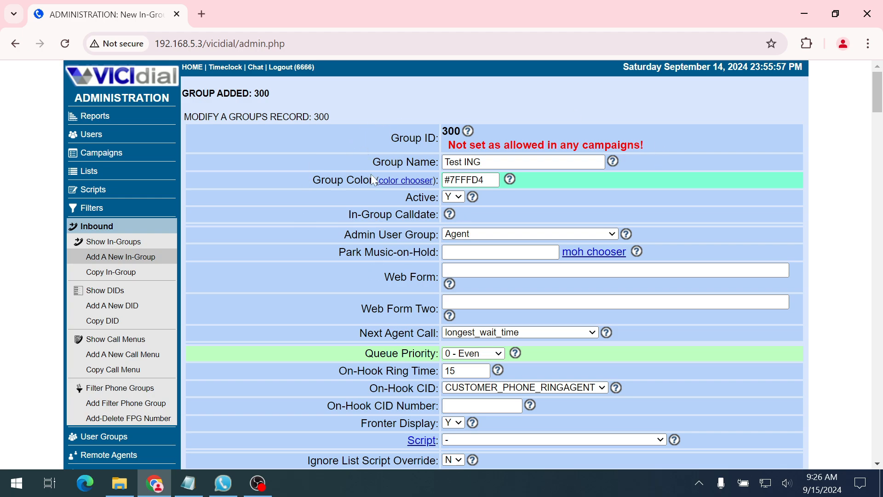
{"action": "scroll", "coordinate": [423, 232], "scroll_direction": "down", "scroll_amount": 10}
{"action": "scroll", "coordinate": [494, 265], "scroll_direction": "up", "scroll_amount": 10}
{"action": "left_click", "coordinate": [110, 243]}
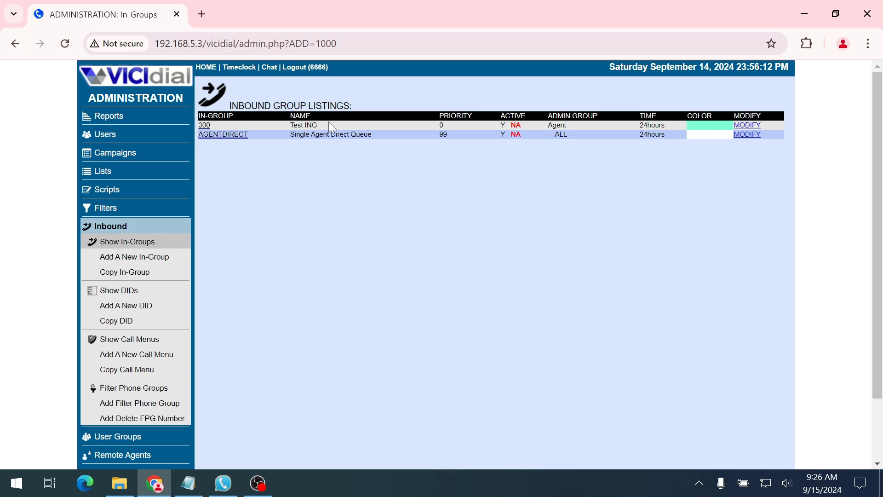
Open the Test campaign's detail view
{"action": "left_click", "coordinate": [109, 157]}
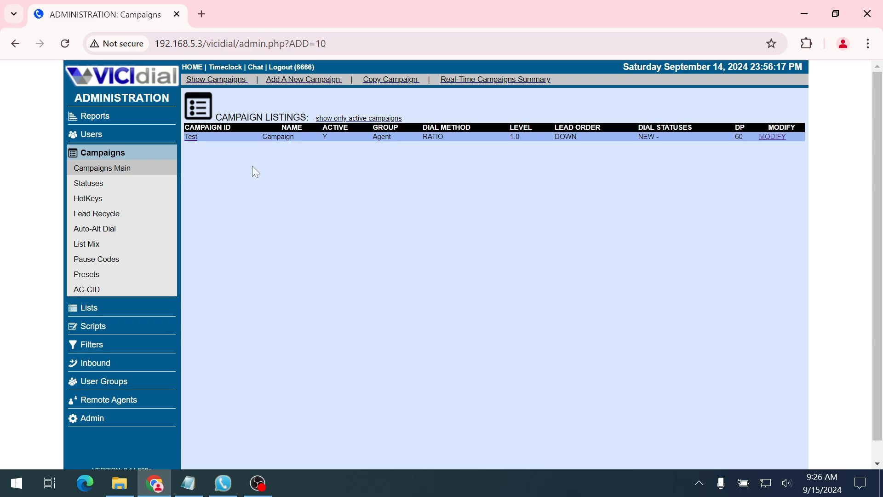
{"action": "left_click", "coordinate": [191, 137]}
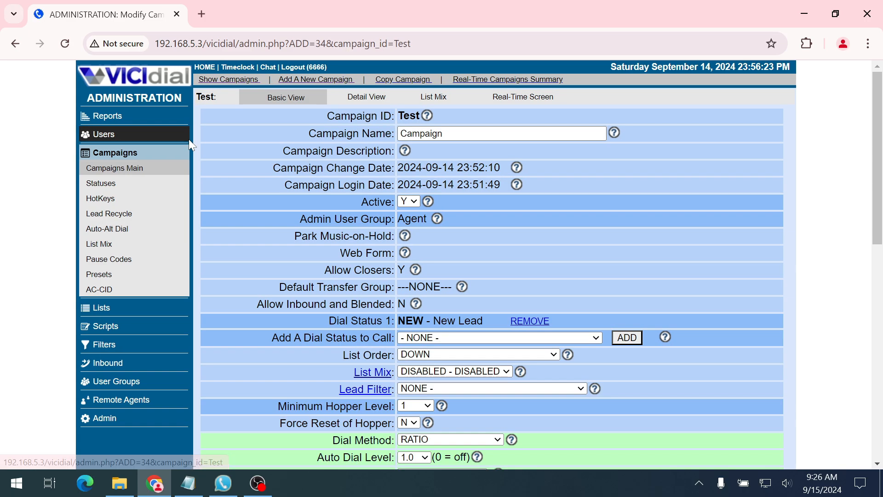
{"action": "scroll", "coordinate": [307, 248], "scroll_direction": "down", "scroll_amount": 5}
{"action": "scroll", "coordinate": [341, 184], "scroll_direction": "up", "scroll_amount": 5}
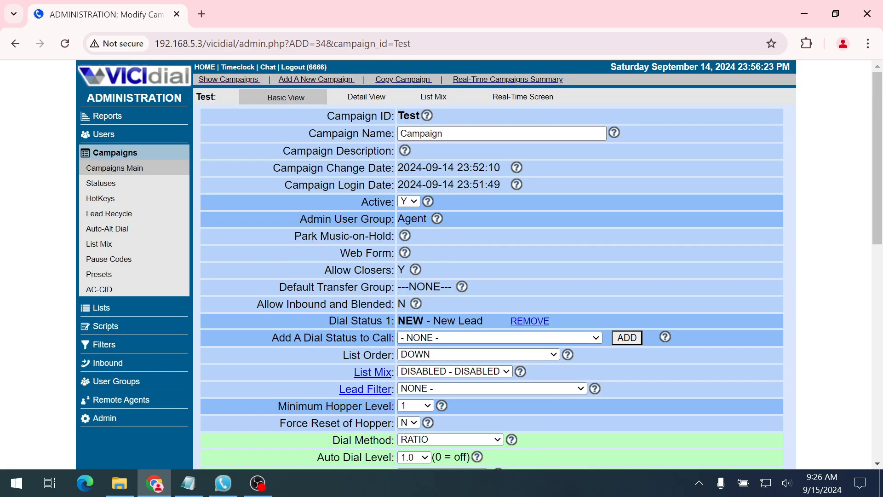
{"action": "left_click", "coordinate": [368, 102]}
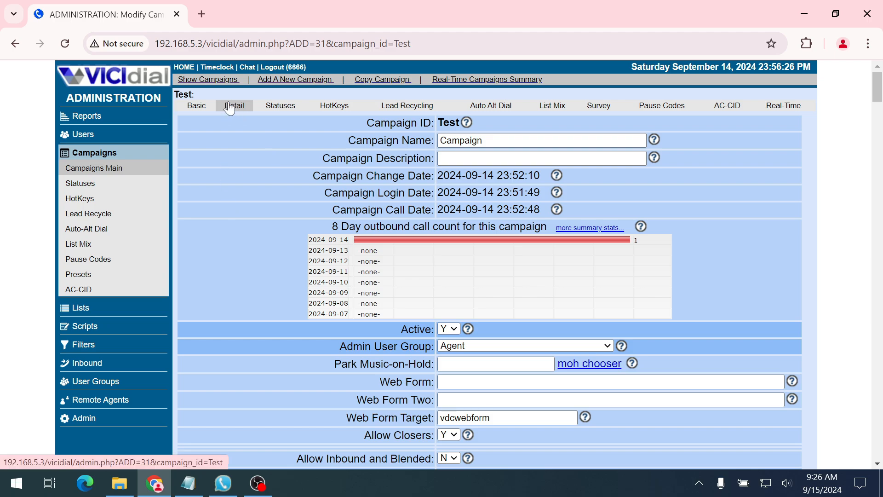
Tick '300 - Test ING' under Allowed Transfer Groups and save the campaign
{"action": "scroll", "coordinate": [239, 219], "scroll_direction": "down", "scroll_amount": 5}
{"action": "scroll", "coordinate": [239, 219], "scroll_direction": "down", "scroll_amount": 2}
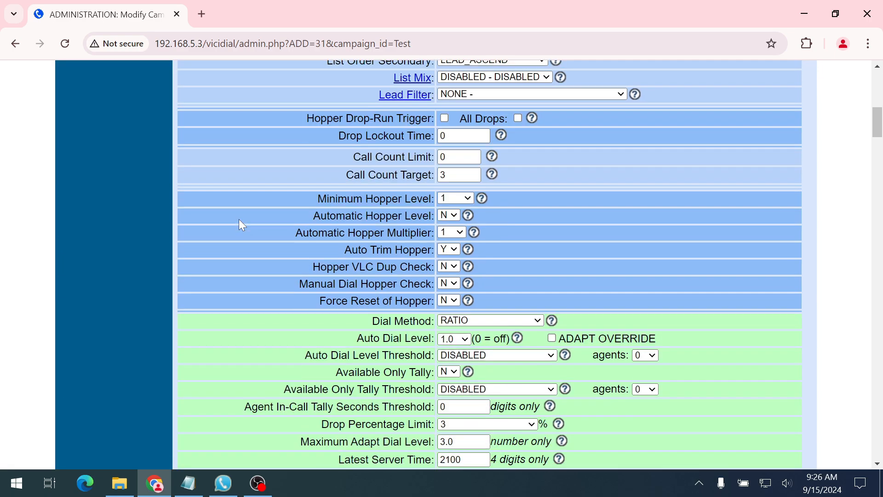
{"action": "scroll", "coordinate": [238, 219], "scroll_direction": "down", "scroll_amount": 8}
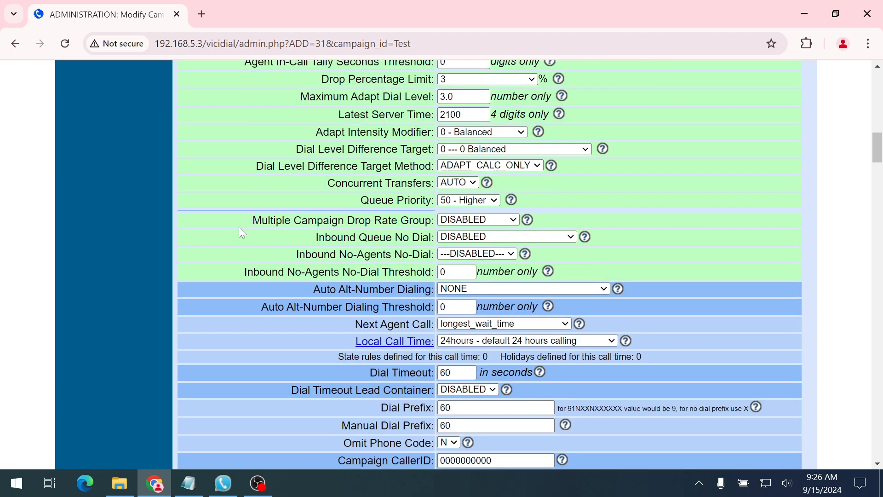
{"action": "scroll", "coordinate": [239, 227], "scroll_direction": "down", "scroll_amount": 3}
{"action": "scroll", "coordinate": [239, 226], "scroll_direction": "up", "scroll_amount": 10}
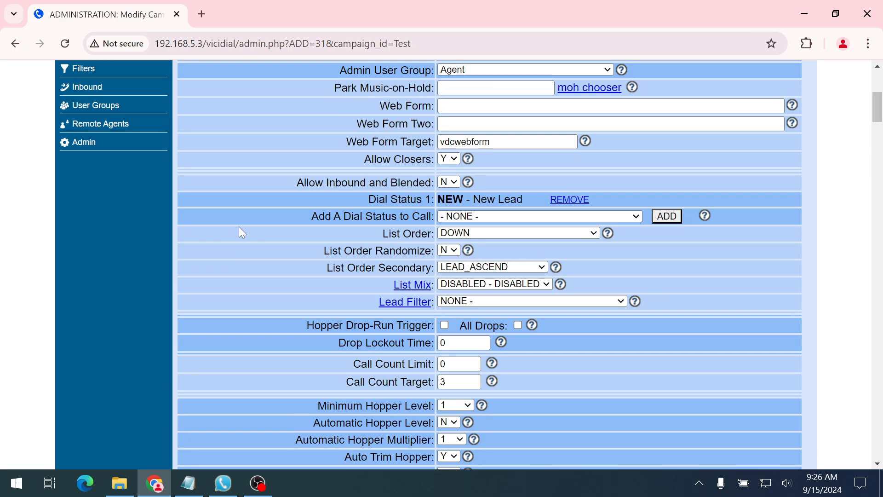
{"action": "scroll", "coordinate": [239, 227], "scroll_direction": "up", "scroll_amount": 5}
{"action": "scroll", "coordinate": [239, 227], "scroll_direction": "down", "scroll_amount": 5}
{"action": "left_click_drag", "start_coordinate": [363, 159], "coordinate": [431, 161]}
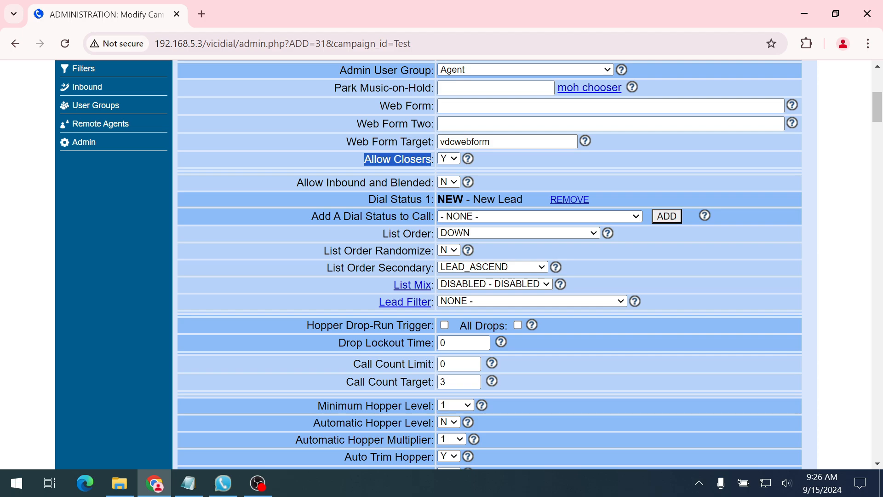
{"action": "scroll", "coordinate": [750, 222], "scroll_direction": "down", "scroll_amount": 20}
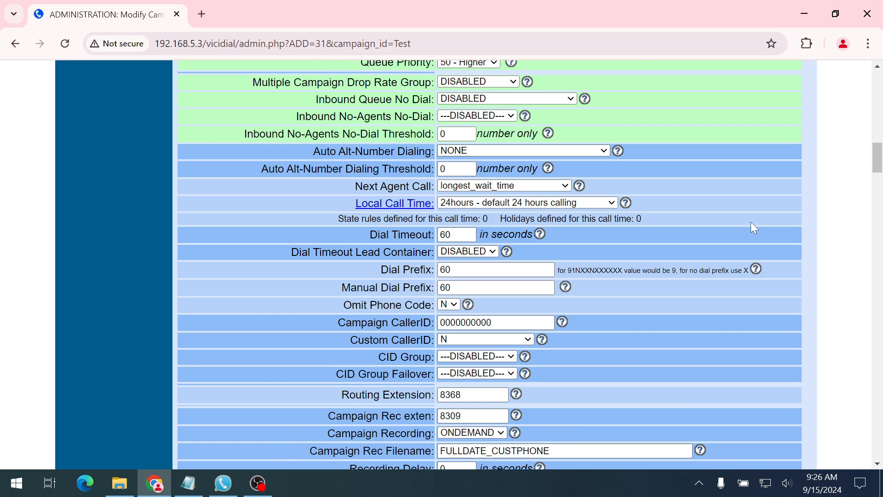
{"action": "scroll", "coordinate": [750, 230], "scroll_direction": "down", "scroll_amount": 20}
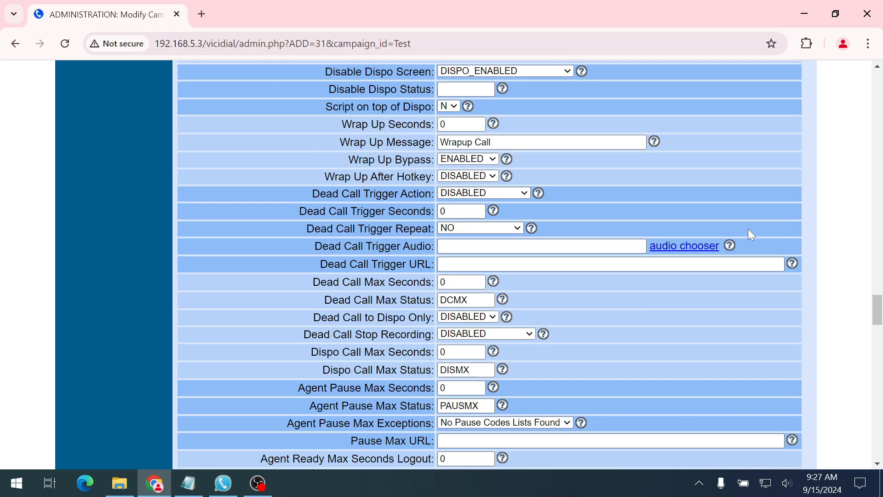
{"action": "scroll", "coordinate": [747, 230], "scroll_direction": "down", "scroll_amount": 20}
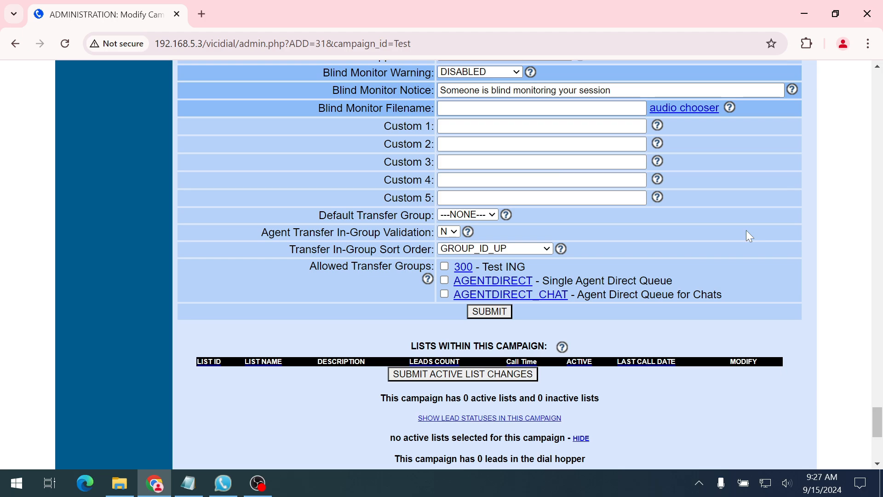
{"action": "scroll", "coordinate": [746, 232], "scroll_direction": "down", "scroll_amount": 3}
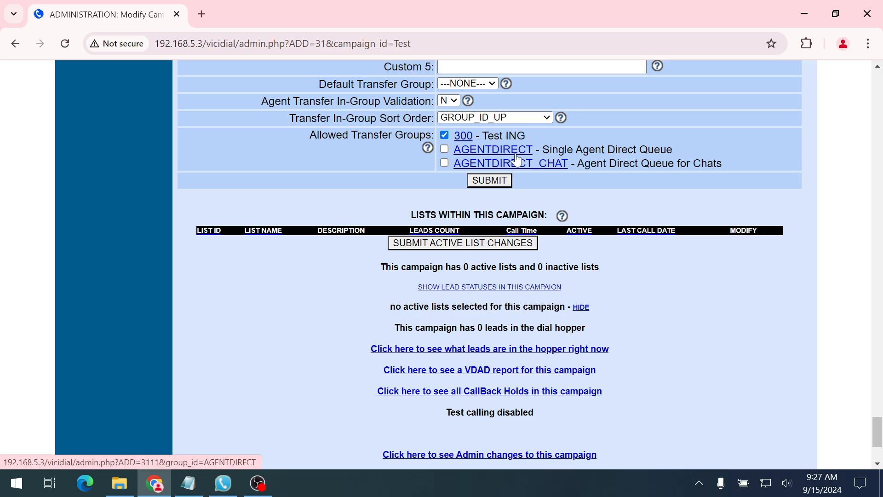
{"action": "left_click", "coordinate": [488, 181]}
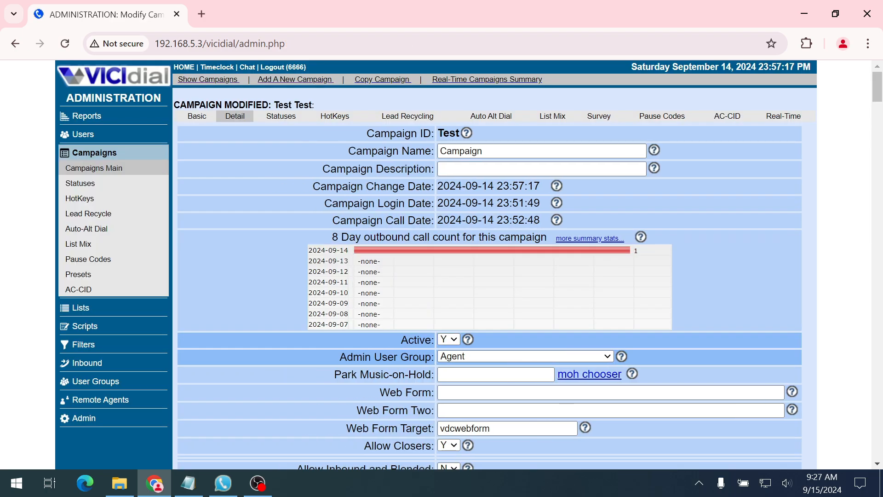
Confirm 300 is checked in Allowed Transfer Groups, submit, and return to Campaigns Main
{"action": "scroll", "coordinate": [456, 247], "scroll_direction": "down", "scroll_amount": 1}
{"action": "scroll", "coordinate": [455, 247], "scroll_direction": "up", "scroll_amount": 1}
{"action": "scroll", "coordinate": [489, 276], "scroll_direction": "down", "scroll_amount": 6}
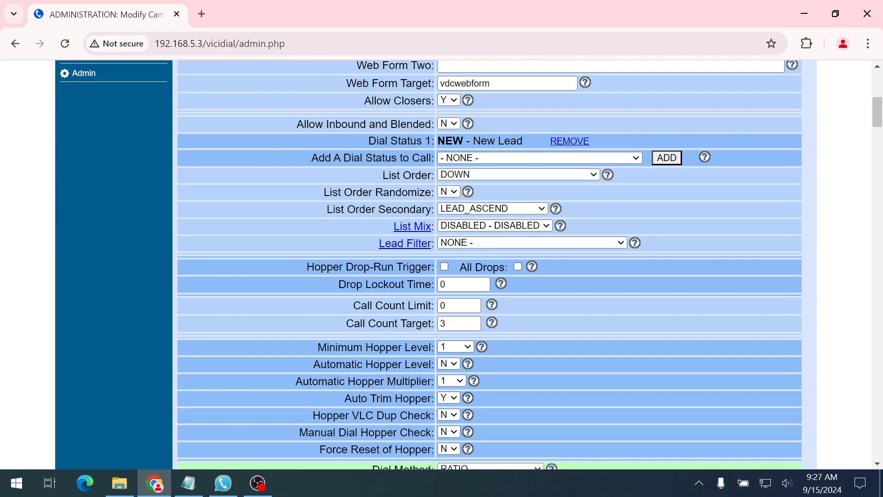
{"action": "scroll", "coordinate": [488, 276], "scroll_direction": "up", "scroll_amount": 6}
{"action": "scroll", "coordinate": [465, 248], "scroll_direction": "down", "scroll_amount": 20}
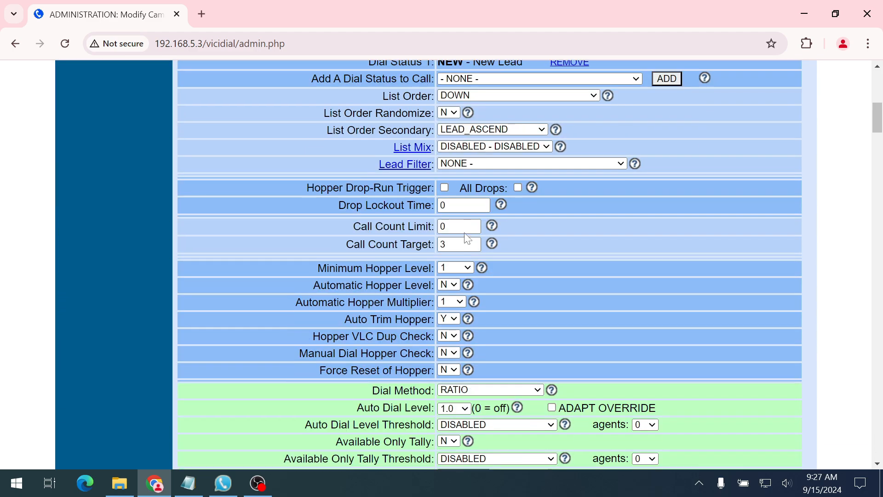
{"action": "scroll", "coordinate": [466, 248], "scroll_direction": "down", "scroll_amount": 20}
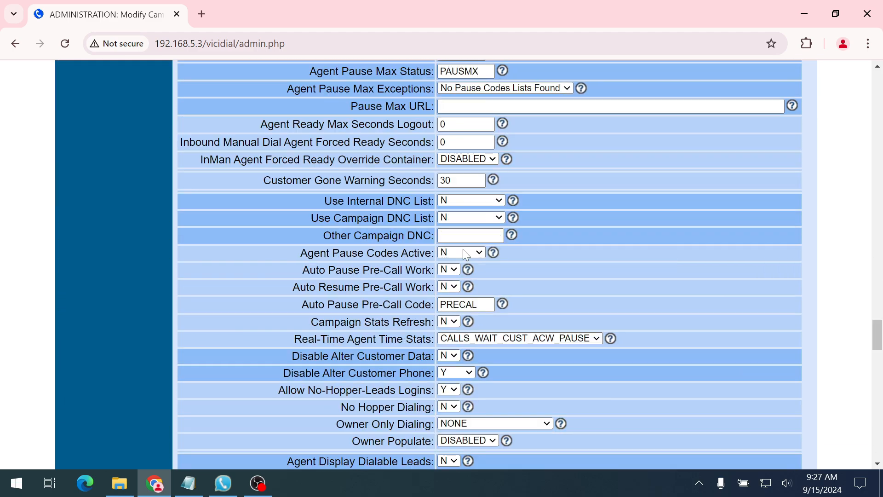
{"action": "scroll", "coordinate": [473, 128], "scroll_direction": "down", "scroll_amount": 6}
{"action": "scroll", "coordinate": [474, 128], "scroll_direction": "up", "scroll_amount": 3}
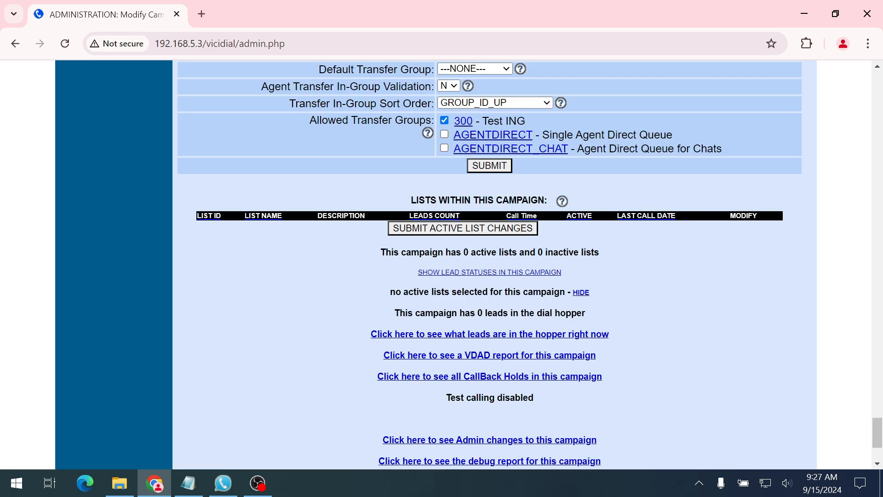
{"action": "left_click", "coordinate": [485, 168]}
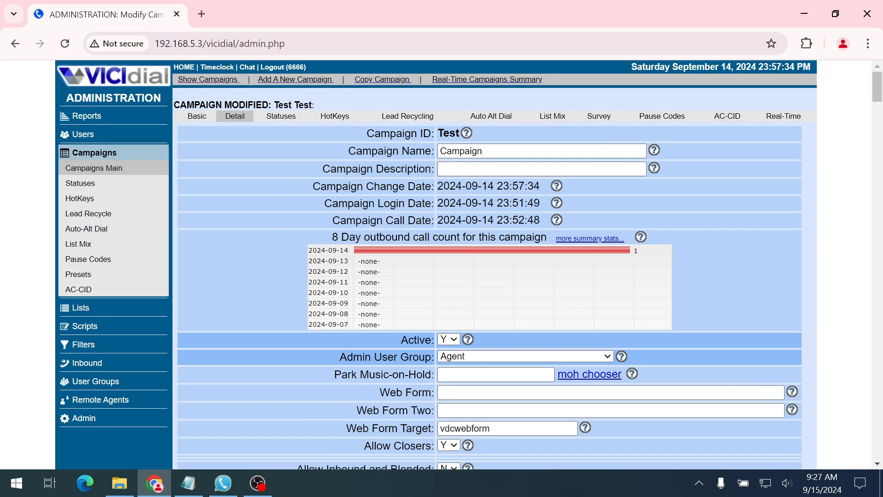
{"action": "left_click", "coordinate": [111, 175]}
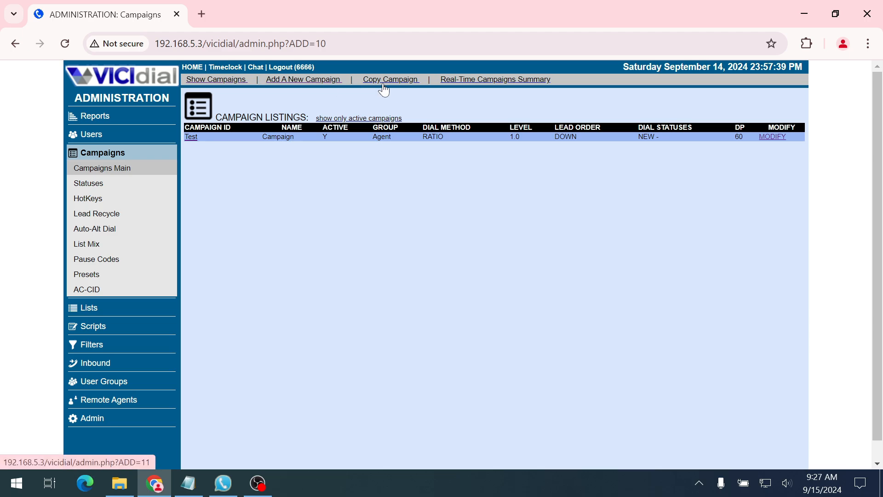
Start a new campaign with 'CLOSER' as both its ID and name
{"action": "left_click", "coordinate": [324, 81]}
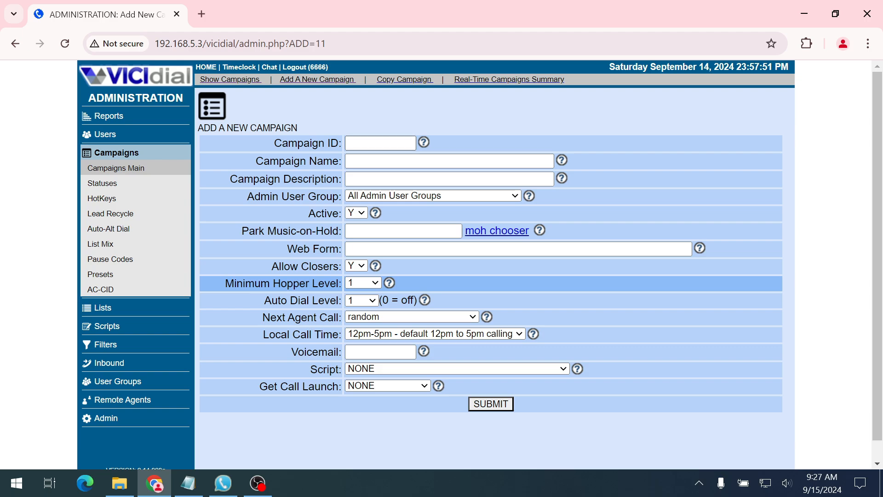
{"action": "left_click", "coordinate": [380, 143]}
{"action": "type", "text": "CLOSER"}
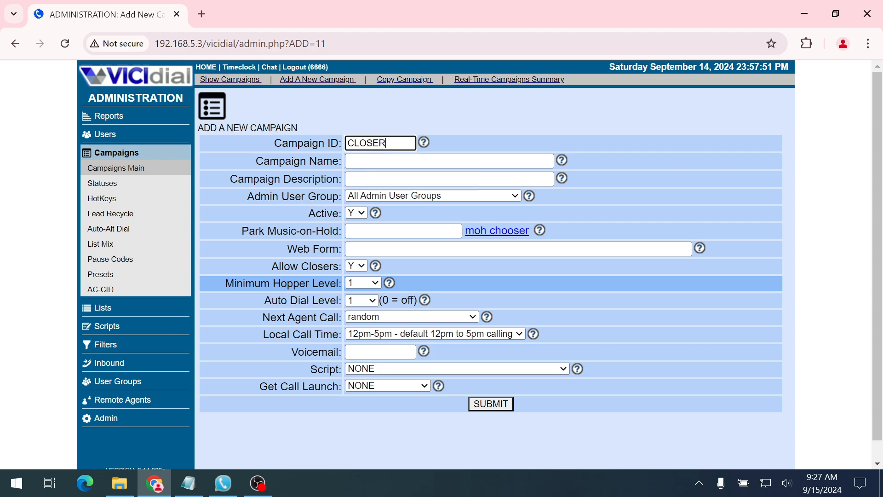
{"action": "key", "text": "ctrl+a"}
{"action": "type", "text": "c"}
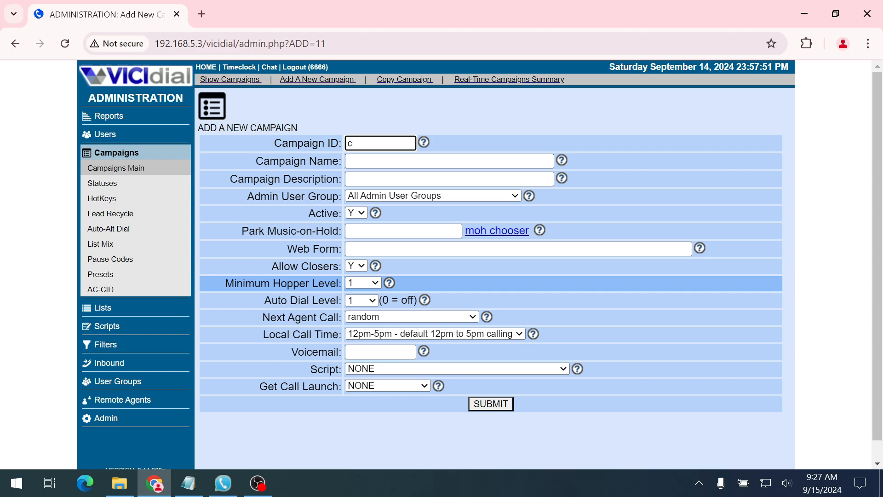
{"action": "key", "text": "ctrl+z"}
{"action": "key", "text": "ctrl+c"}
{"action": "key", "text": "Tab"}
{"action": "key", "text": "ctrl+v"}
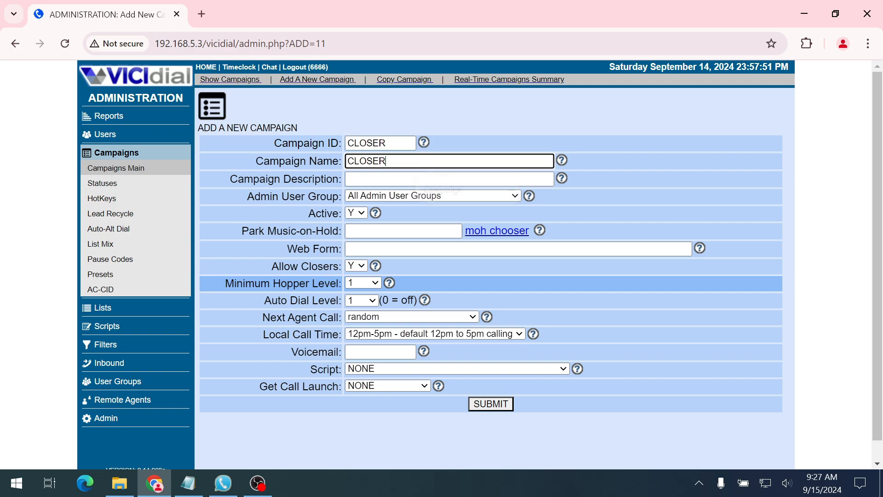
Set group Agent, next agent call longest_wait_time, call time 24hours, and submit
{"action": "left_click", "coordinate": [371, 196]}
{"action": "left_click", "coordinate": [376, 244]}
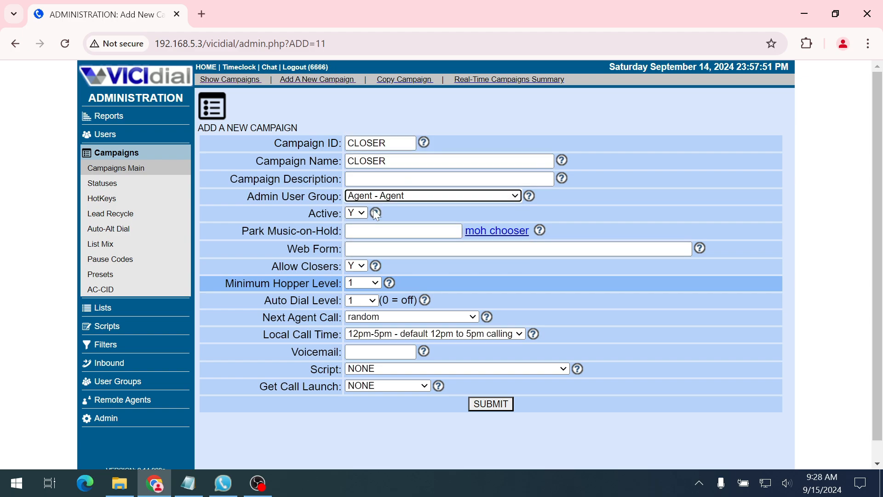
{"action": "left_click", "coordinate": [375, 319]}
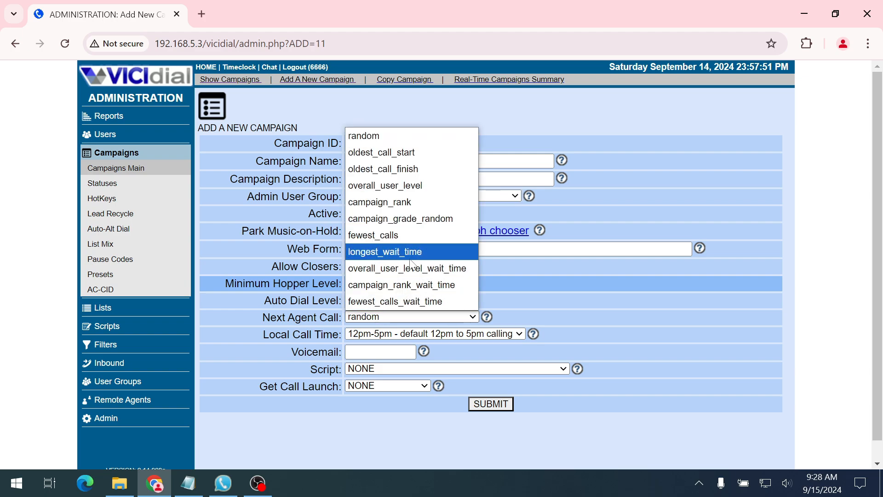
{"action": "left_click", "coordinate": [385, 252]}
{"action": "left_click", "coordinate": [369, 341]}
{"action": "left_click", "coordinate": [378, 381]}
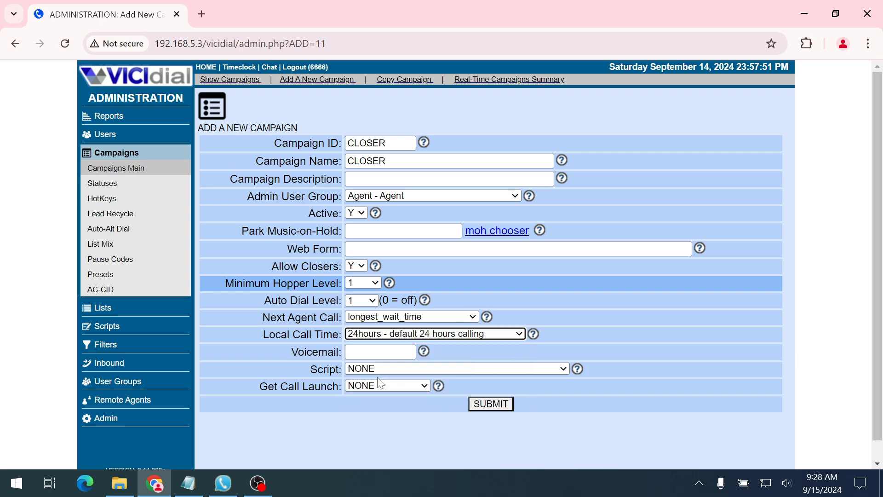
{"action": "left_click", "coordinate": [489, 404]}
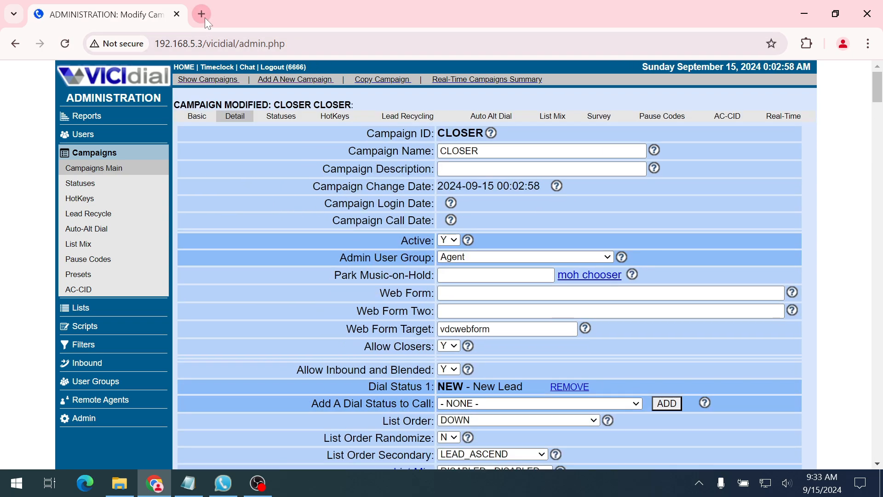
Open a second browser tab on the VICIdial server at 192.168.5.3
{"action": "left_click", "coordinate": [205, 17]}
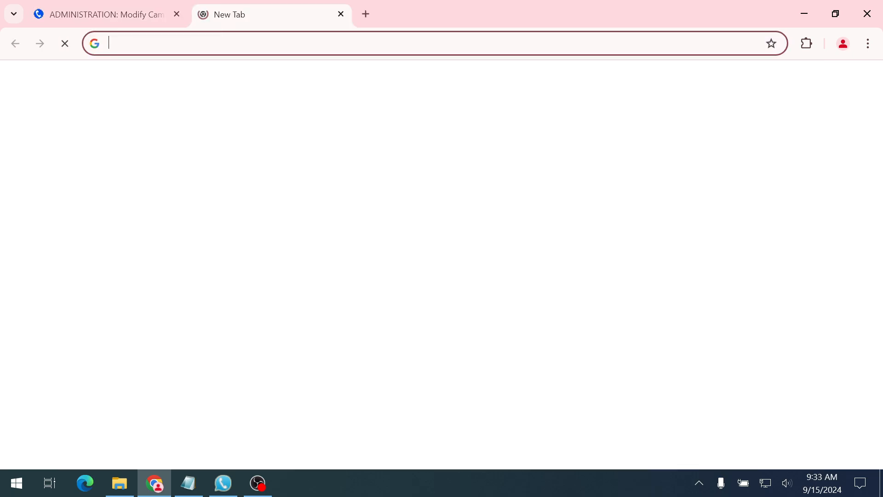
{"action": "type", "text": "192.168.5.3"}
{"action": "key", "text": "Return"}
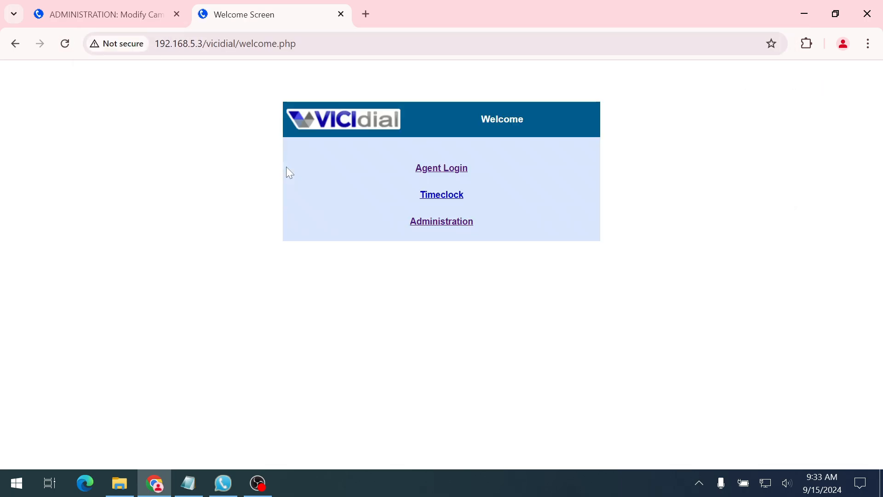
{"action": "left_click", "coordinate": [122, 11]}
Add user 1002 with password and full name 1002 in the Agent group
{"action": "left_click", "coordinate": [83, 134]}
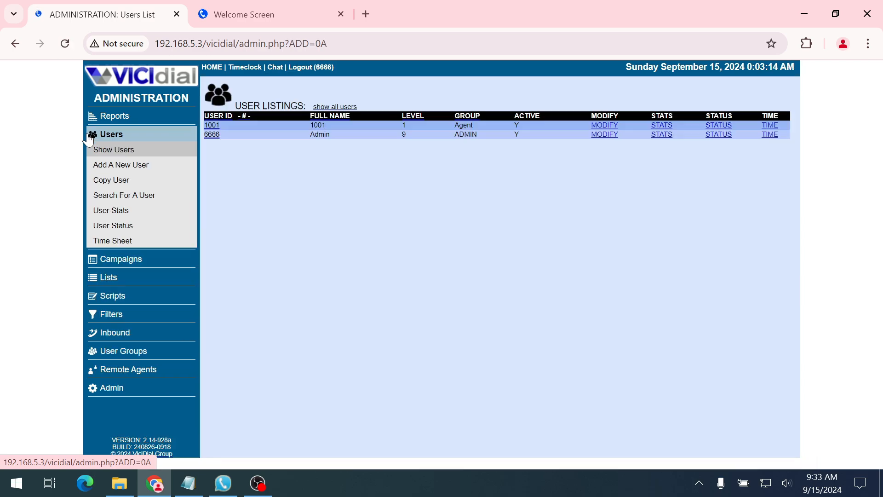
{"action": "left_click", "coordinate": [121, 164]}
{"action": "left_click", "coordinate": [352, 132]}
{"action": "type", "text": "1"}
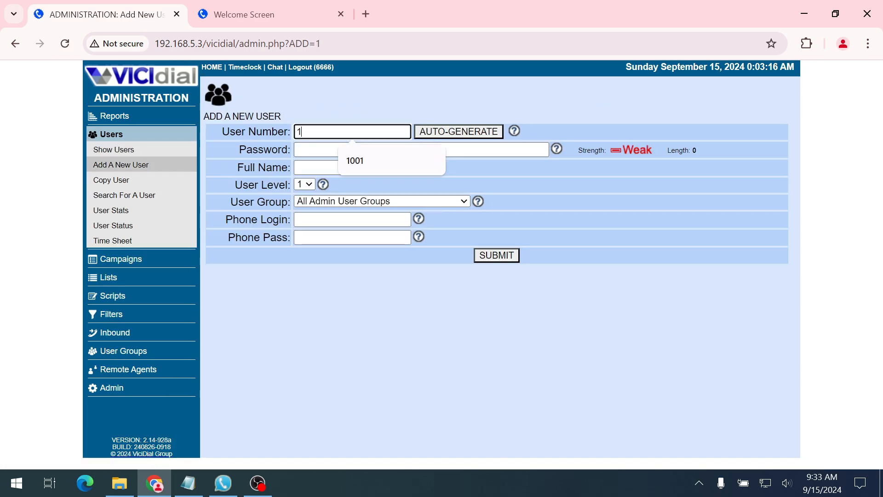
{"action": "type", "text": "002"}
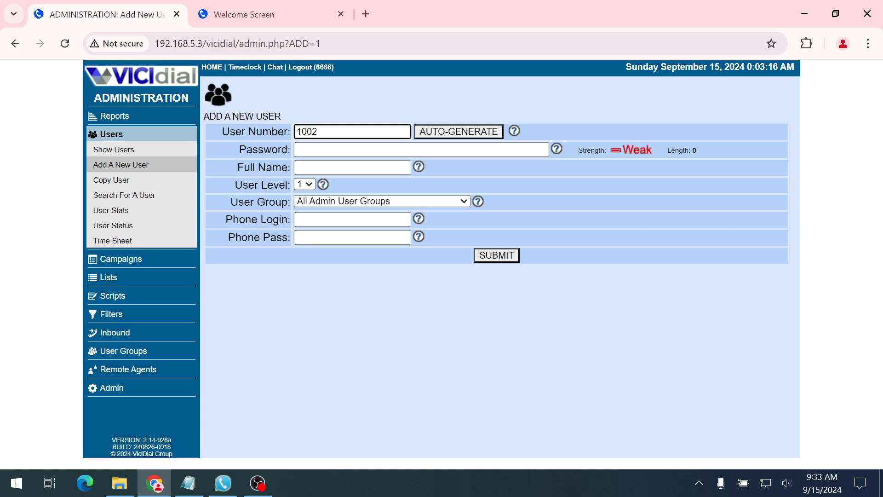
{"action": "key", "text": "ctrl+a"}
{"action": "left_click", "coordinate": [330, 141]}
{"action": "left_click", "coordinate": [333, 146]}
{"action": "type", "text": "1002"}
{"action": "key", "text": "Tab"}
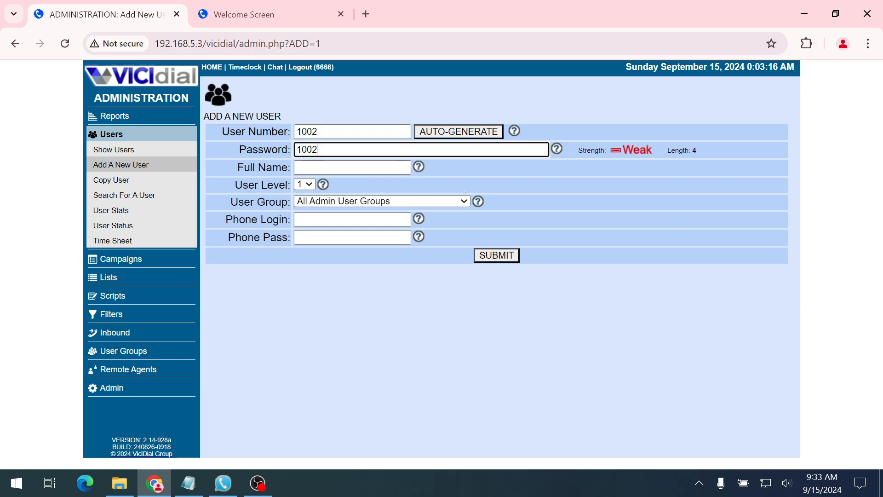
{"action": "type", "text": "1002"}
{"action": "left_click", "coordinate": [329, 220]}
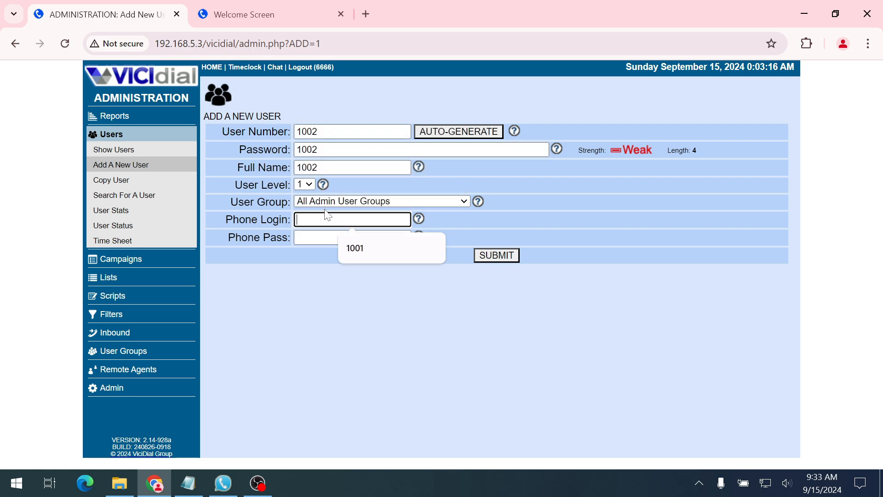
{"action": "left_click", "coordinate": [329, 201]}
{"action": "left_click", "coordinate": [325, 254]}
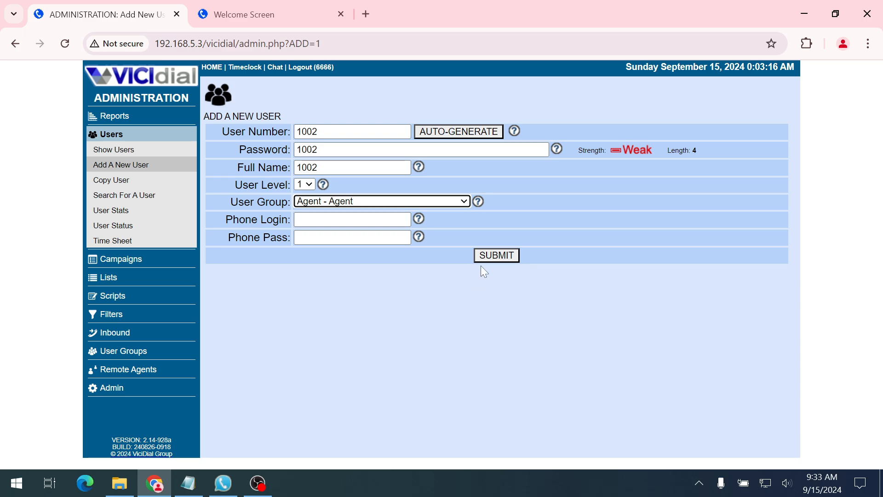
{"action": "left_click", "coordinate": [495, 256]}
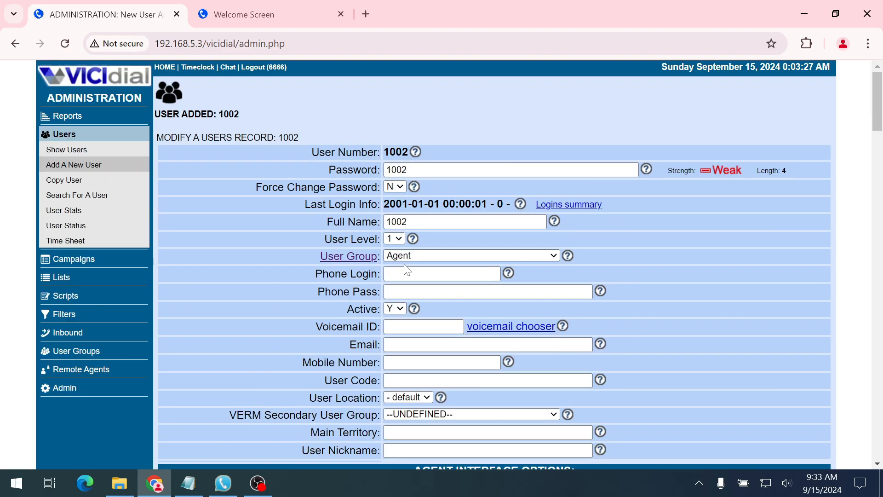
Check agent 1002 in in-group 300's agent ranks, save, and go to the welcome tab
{"action": "left_click", "coordinate": [69, 333]}
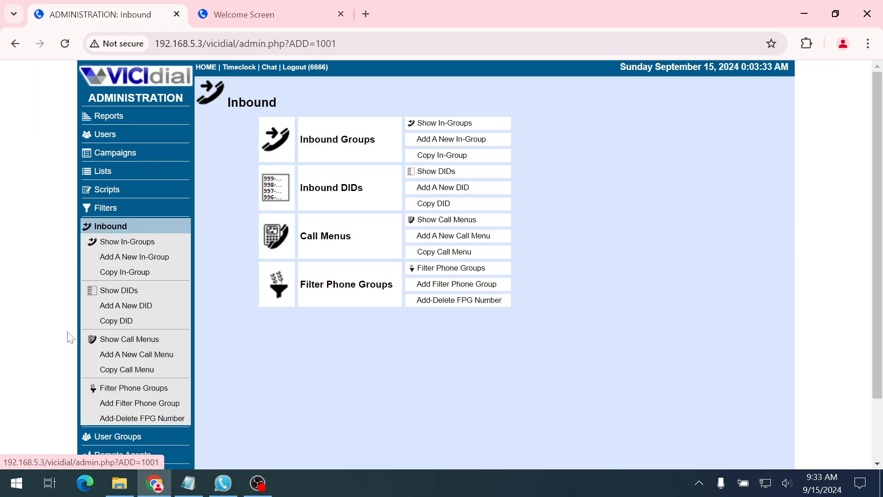
{"action": "left_click", "coordinate": [123, 244]}
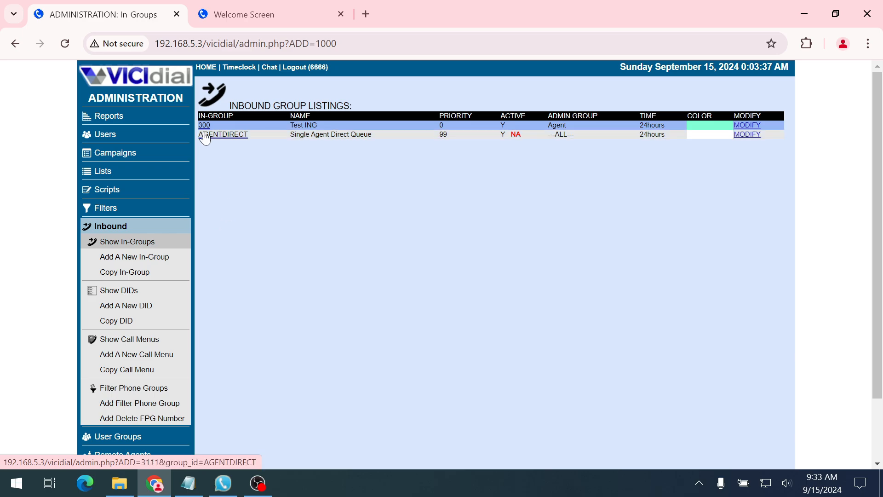
{"action": "left_click", "coordinate": [210, 130]}
{"action": "scroll", "coordinate": [299, 250], "scroll_direction": "down", "scroll_amount": 10}
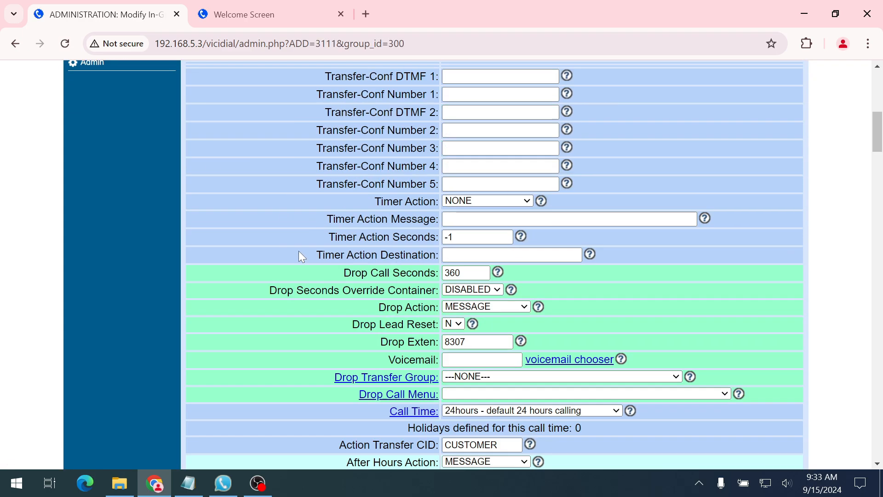
{"action": "left_click_drag", "start_coordinate": [876, 130], "coordinate": [876, 436]}
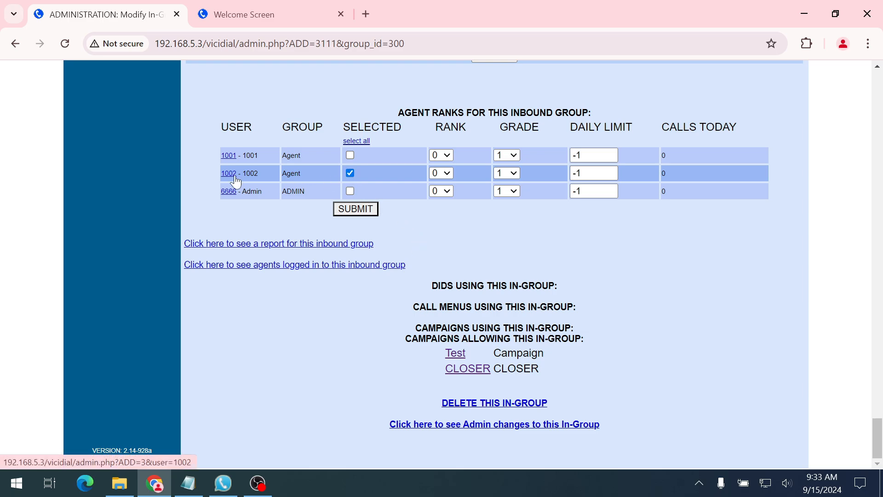
{"action": "left_click", "coordinate": [371, 212]}
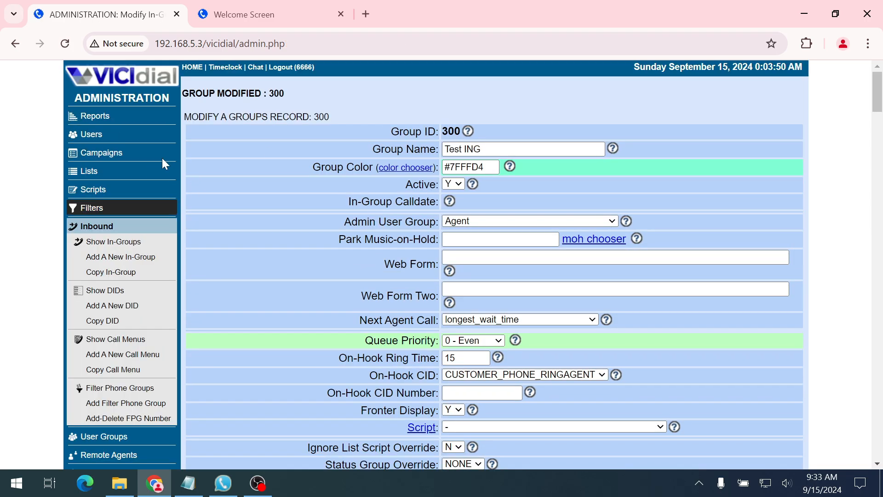
{"action": "left_click", "coordinate": [241, 25]}
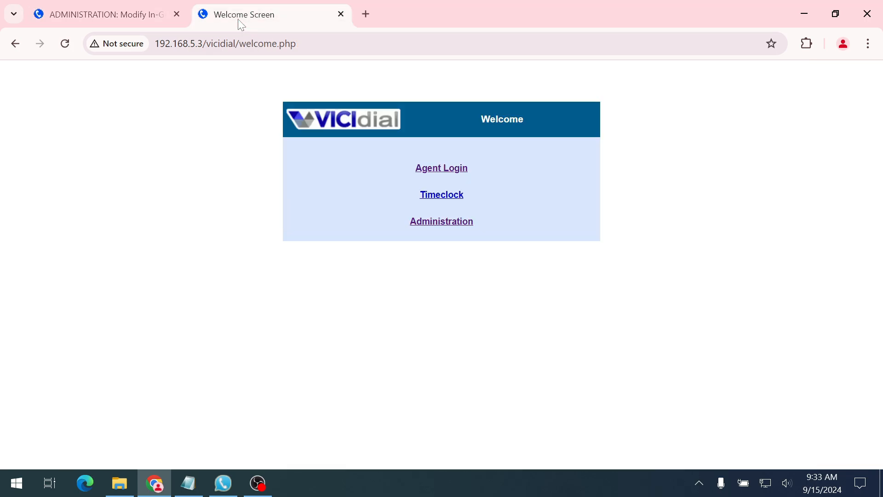
Log into the agent phone with its saved login and the phone password
{"action": "left_click", "coordinate": [454, 168]}
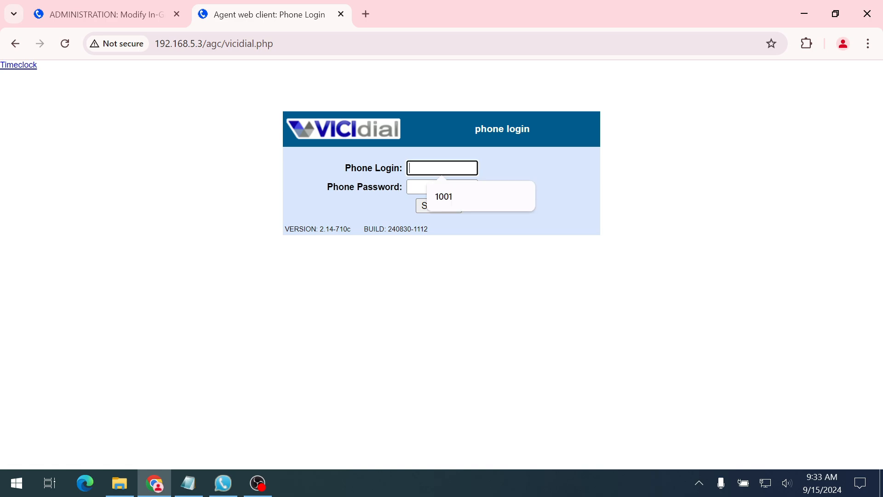
{"action": "left_click", "coordinate": [439, 195]}
{"action": "left_click", "coordinate": [436, 192]}
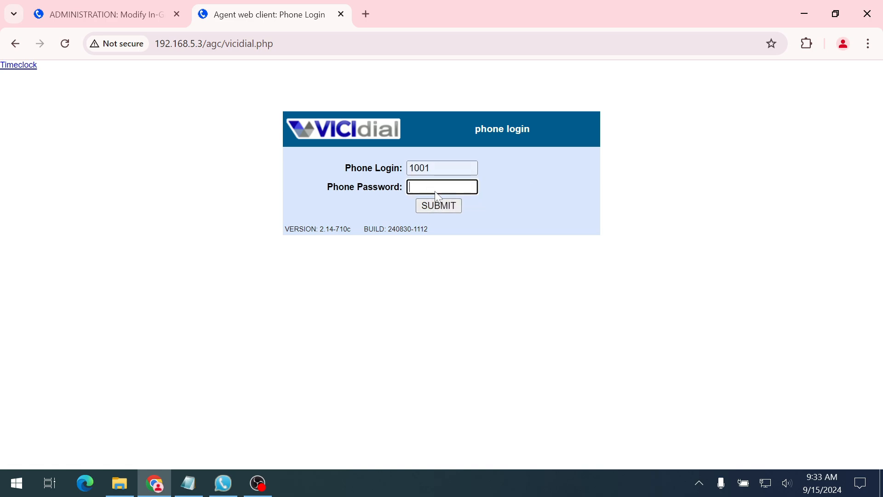
{"action": "key", "text": "shift+Tab"}
{"action": "key", "text": "Tab"}
{"action": "type", "text": "test"}
{"action": "left_click", "coordinate": [444, 206]}
Enter the agent's user login and password and join 'Test - Campaign'
{"action": "left_click", "coordinate": [456, 169]}
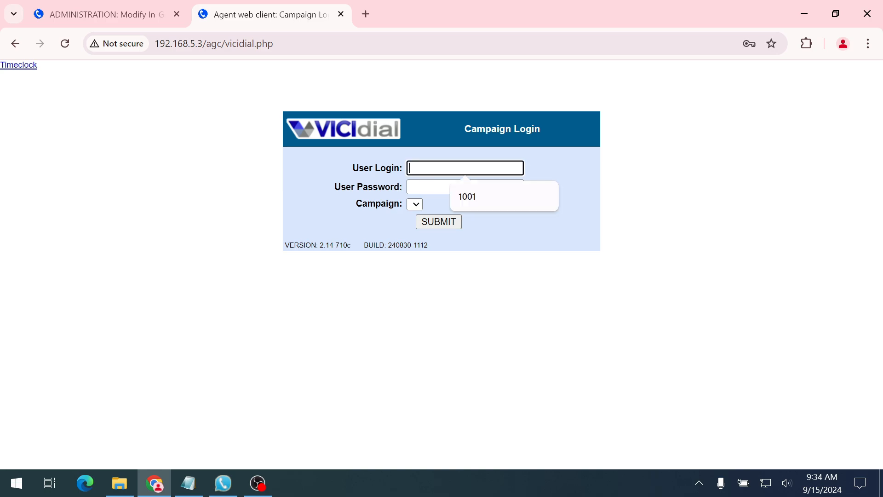
{"action": "left_click", "coordinate": [468, 201]}
{"action": "left_click", "coordinate": [450, 189]}
{"action": "type", "text": "••••"}
{"action": "left_click", "coordinate": [418, 208]}
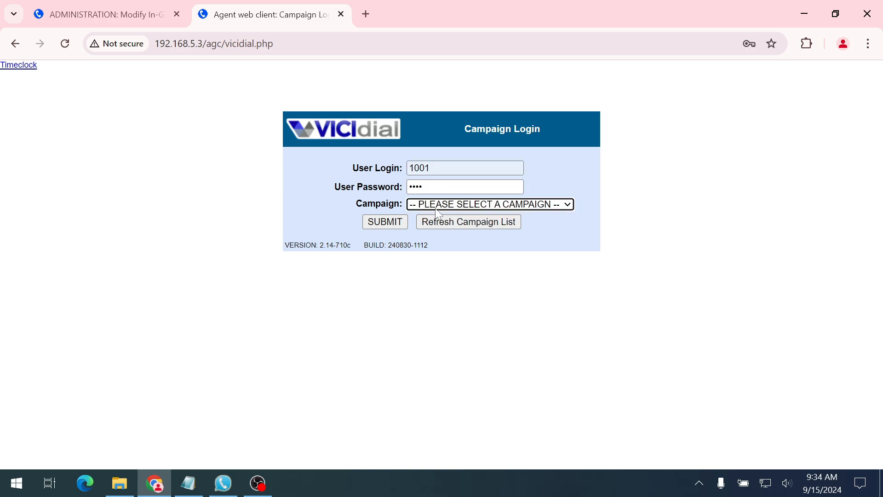
{"action": "left_click", "coordinate": [435, 205]}
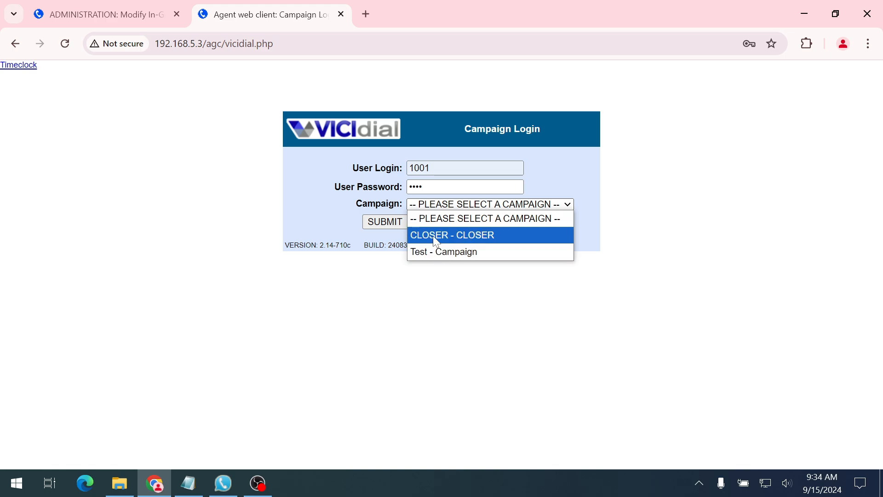
{"action": "left_click", "coordinate": [429, 253]}
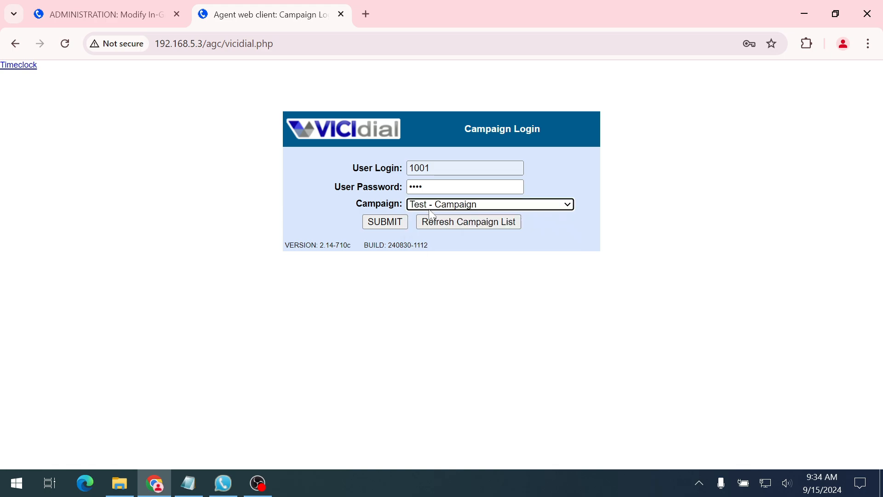
{"action": "left_click", "coordinate": [385, 222]}
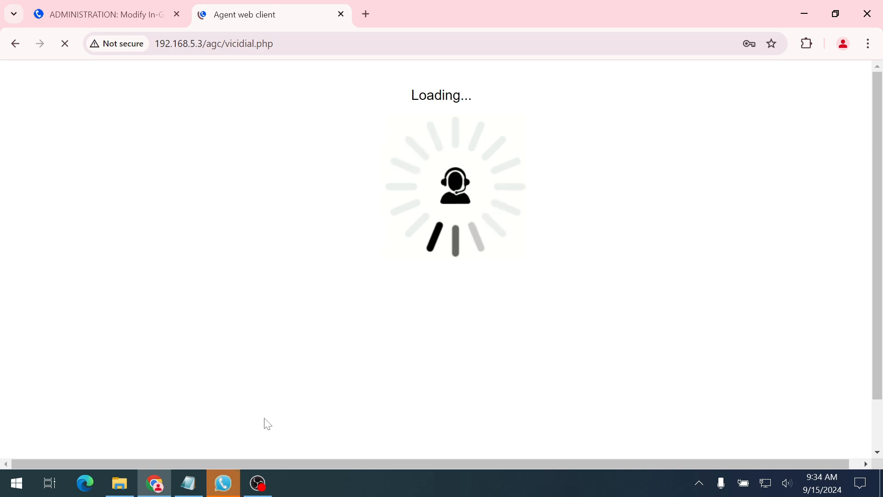
Answer the softphone call, copy the server address, and launch Edge for a second agent
{"action": "left_click", "coordinate": [230, 483]}
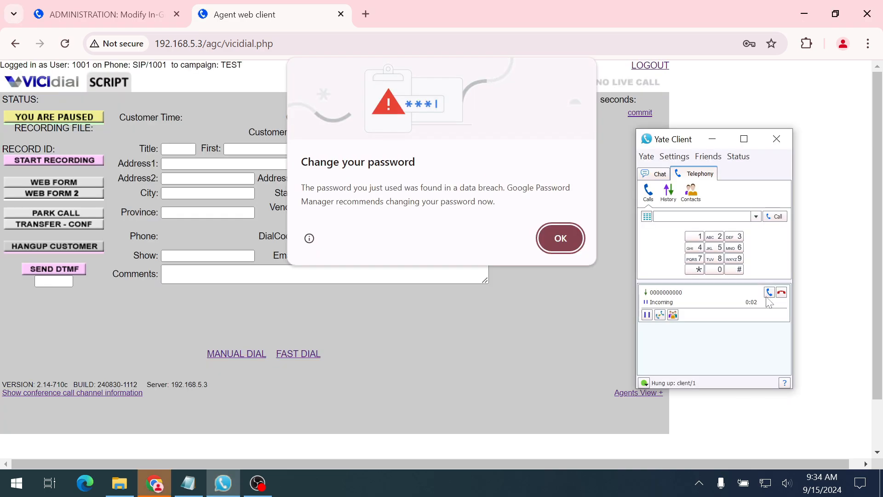
{"action": "left_click", "coordinate": [770, 292]}
{"action": "left_click", "coordinate": [609, 269]}
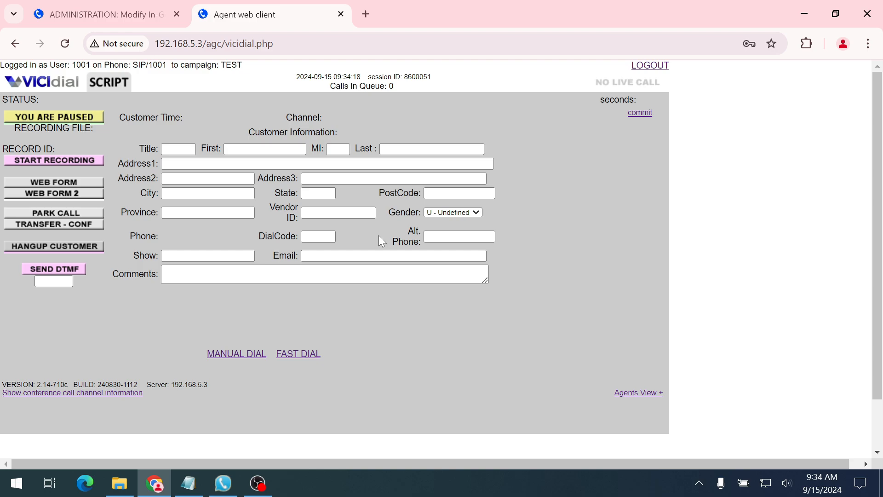
{"action": "double_click", "coordinate": [186, 48]}
{"action": "key", "text": "ctrl+c"}
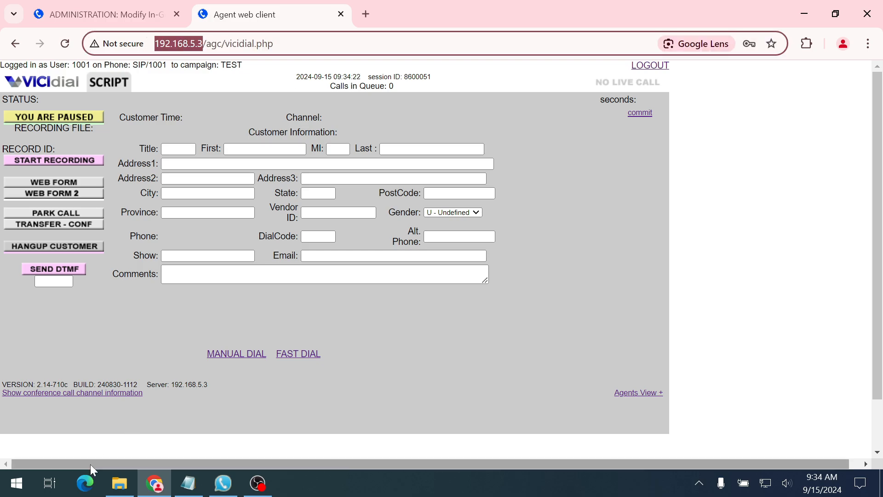
{"action": "left_click", "coordinate": [86, 481]}
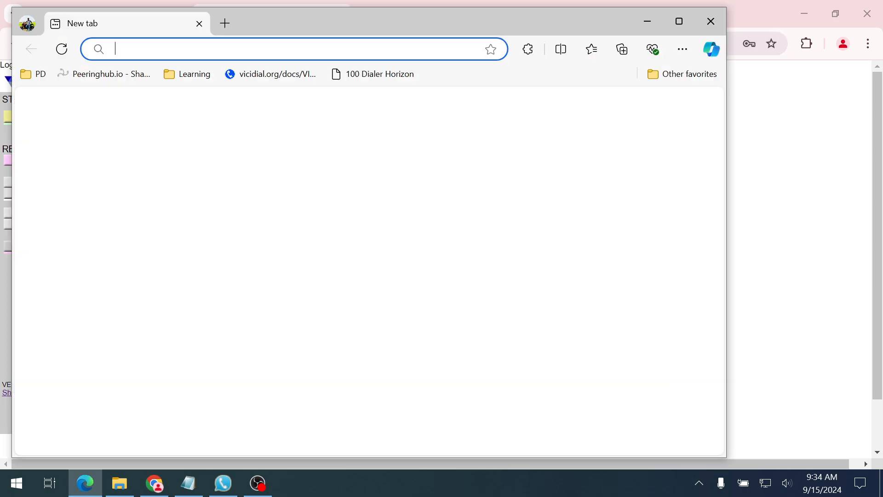
In Edge, log phone 1002 into the CLOSER campaign and select in-group 300
{"action": "key", "text": "ctrl+v"}
{"action": "key", "text": "Return"}
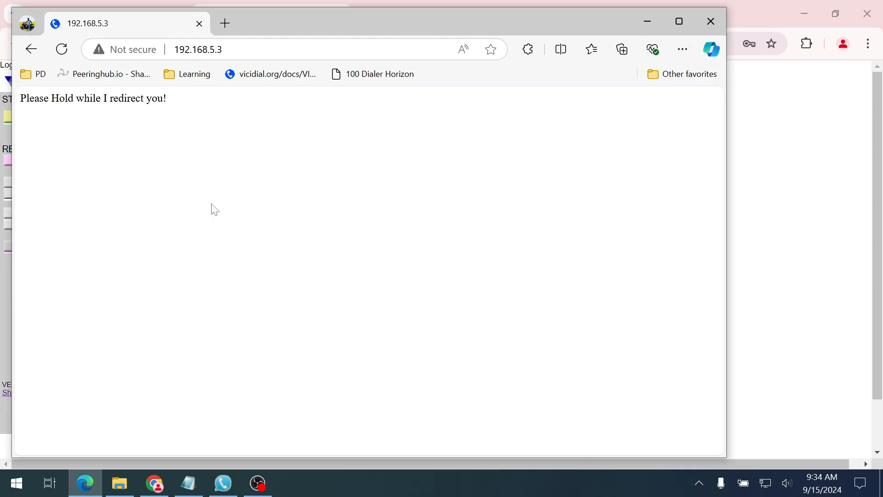
{"action": "left_click", "coordinate": [364, 194]}
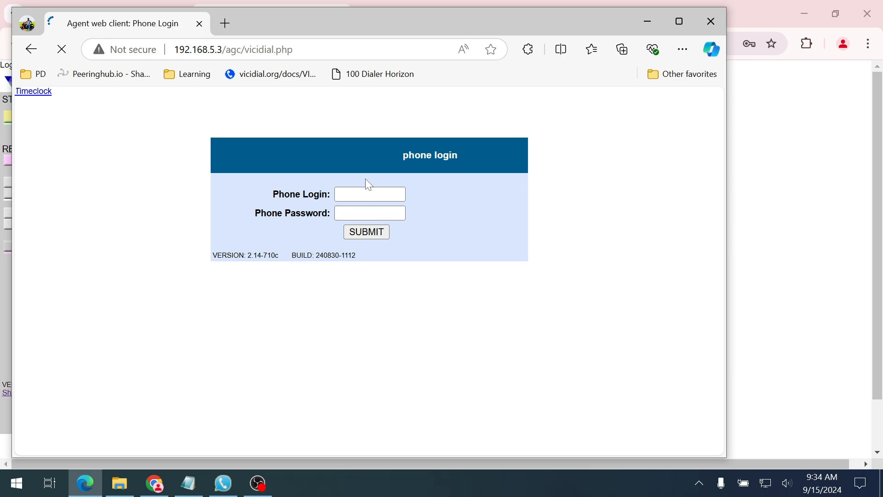
{"action": "type", "text": "1"}
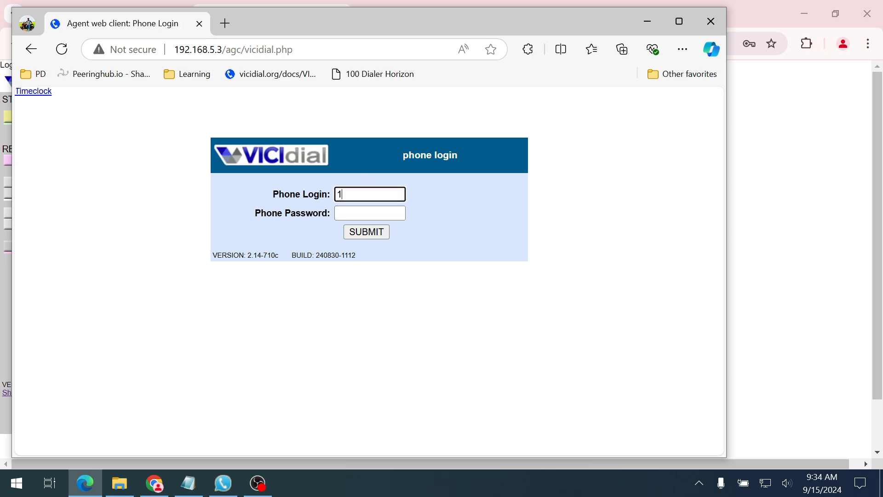
{"action": "type", "text": "002"}
{"action": "key", "text": "ctrl+a"}
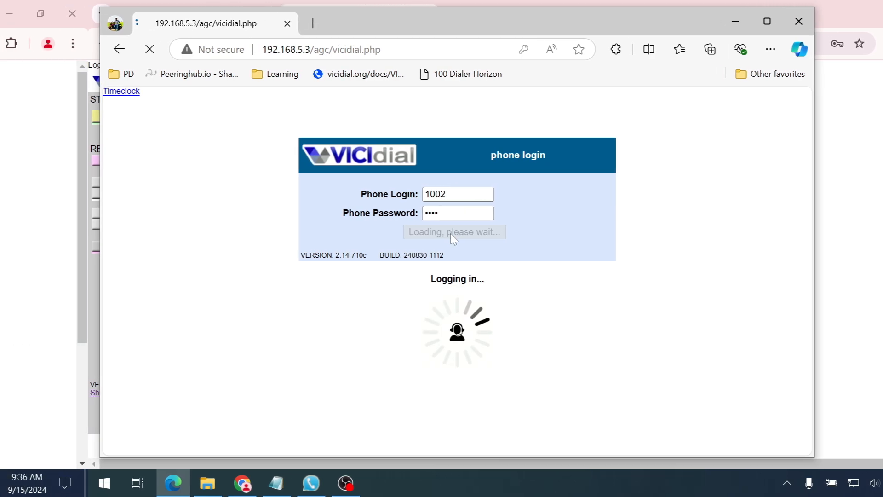
{"action": "left_click", "coordinate": [418, 230]}
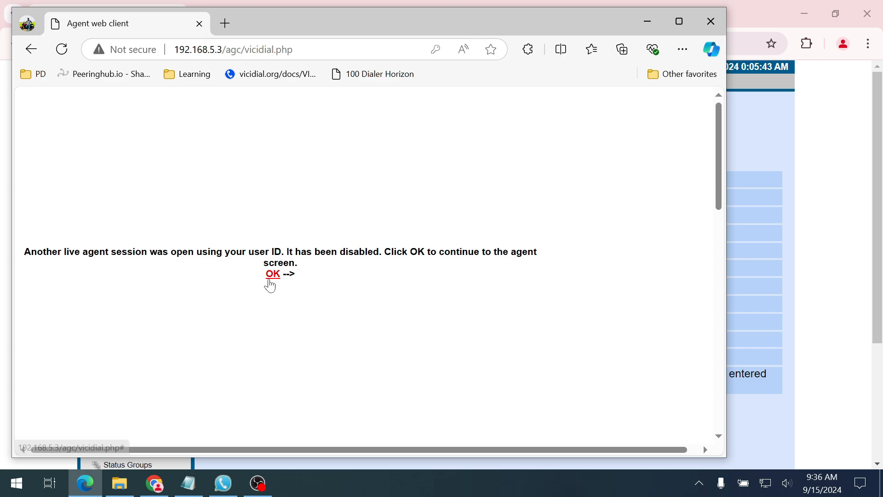
{"action": "left_click", "coordinate": [272, 276]}
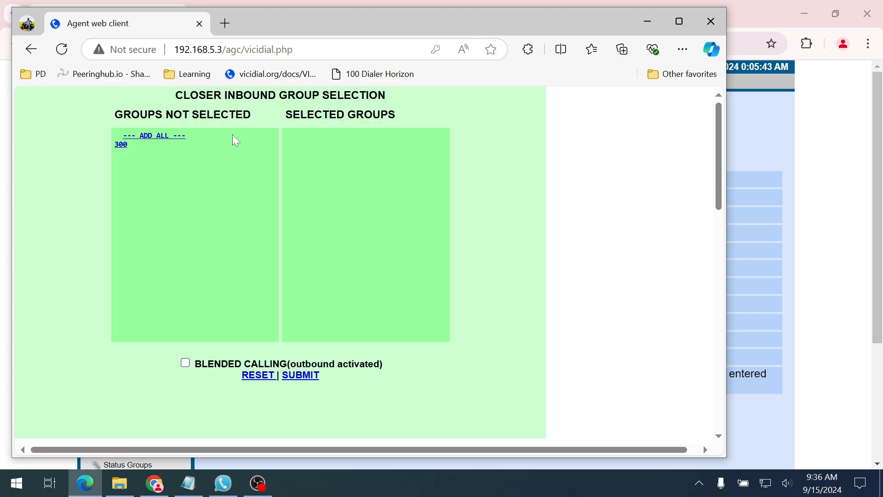
{"action": "left_click", "coordinate": [120, 145]}
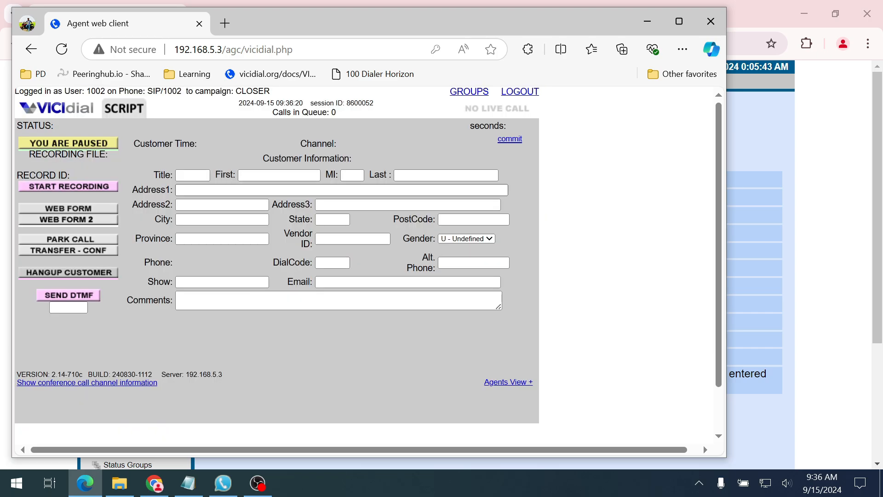
Manually dial a new lead from the Test agent and park the call
{"action": "left_click", "coordinate": [646, 22]}
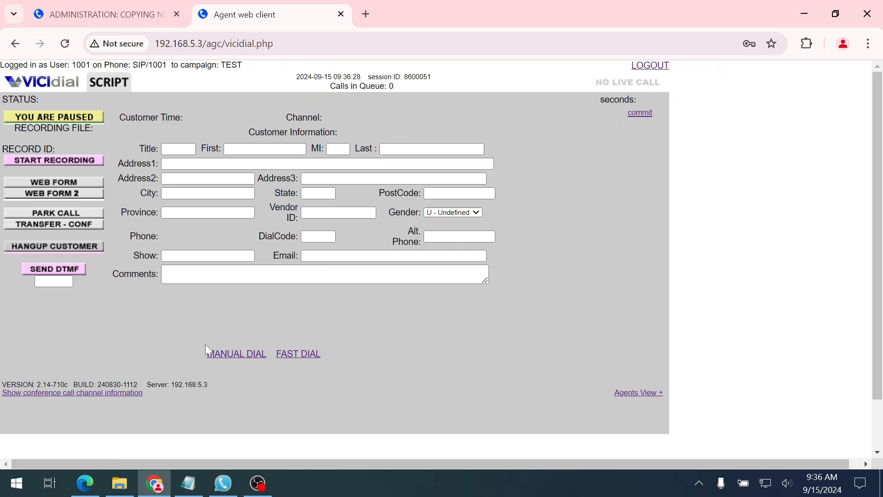
{"action": "left_click", "coordinate": [209, 353]}
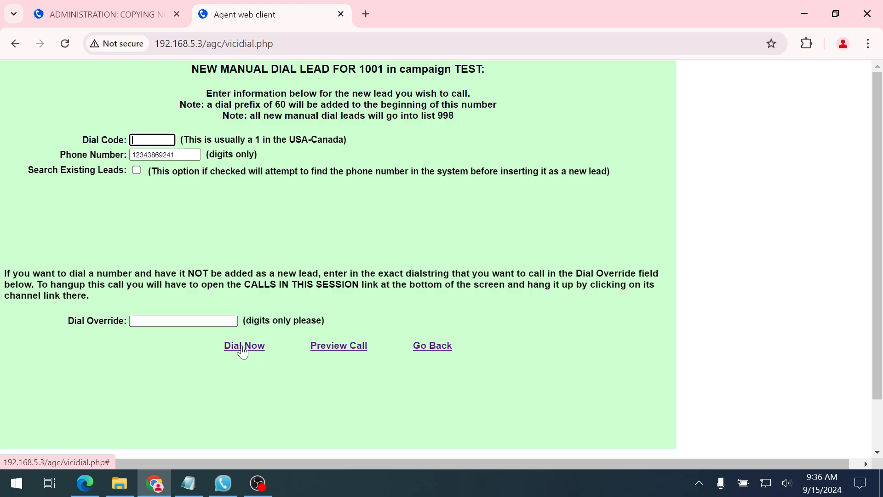
{"action": "left_click", "coordinate": [243, 351]}
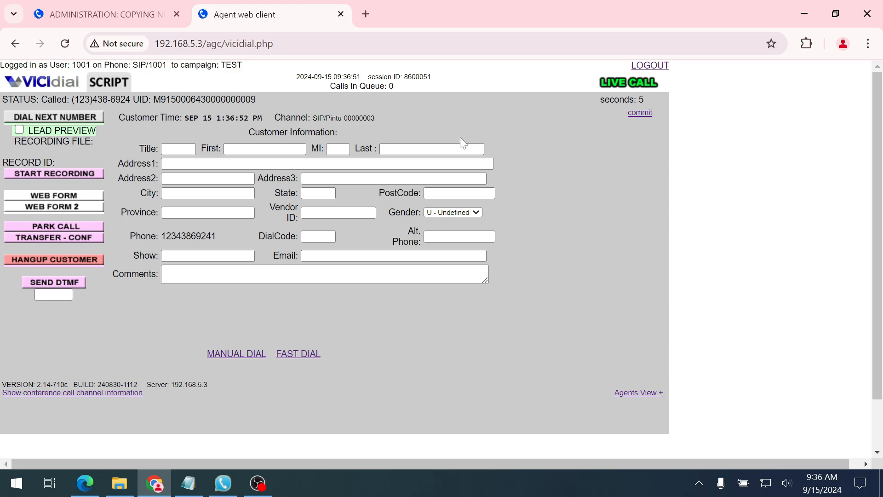
{"action": "left_click", "coordinate": [79, 226]}
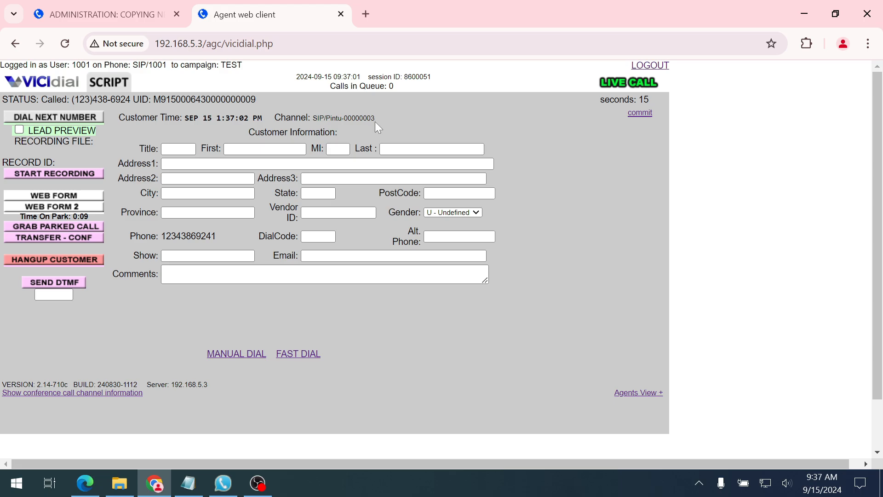
Transfer the call as LOCAL CLOSER to in-group 300, disposition it Not Interested, and pause
{"action": "left_click", "coordinate": [40, 242]}
{"action": "scroll", "coordinate": [138, 276], "scroll_direction": "down", "scroll_amount": 1}
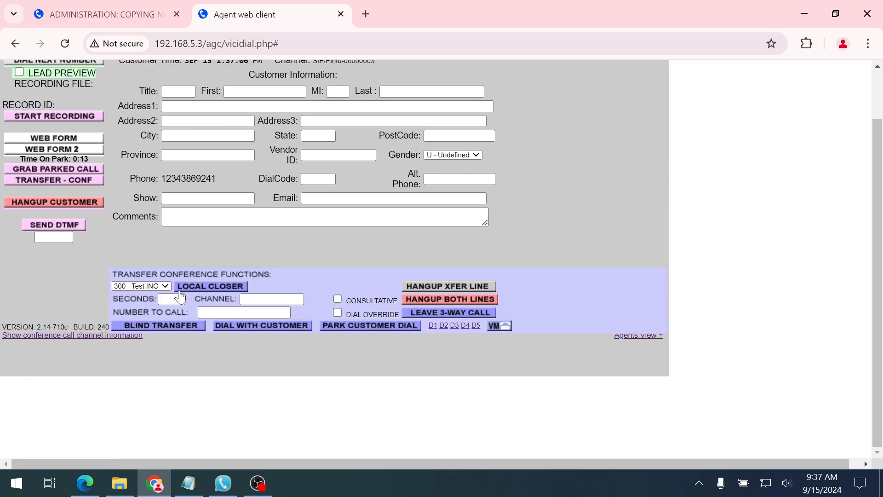
{"action": "left_click", "coordinate": [207, 287]}
{"action": "scroll", "coordinate": [276, 193], "scroll_direction": "up", "scroll_amount": 1}
{"action": "left_click", "coordinate": [280, 168]}
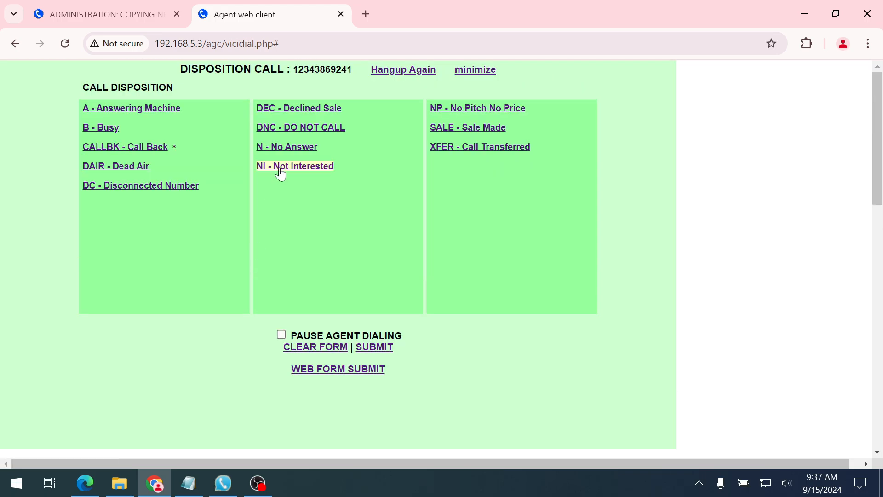
{"action": "left_click", "coordinate": [93, 126]}
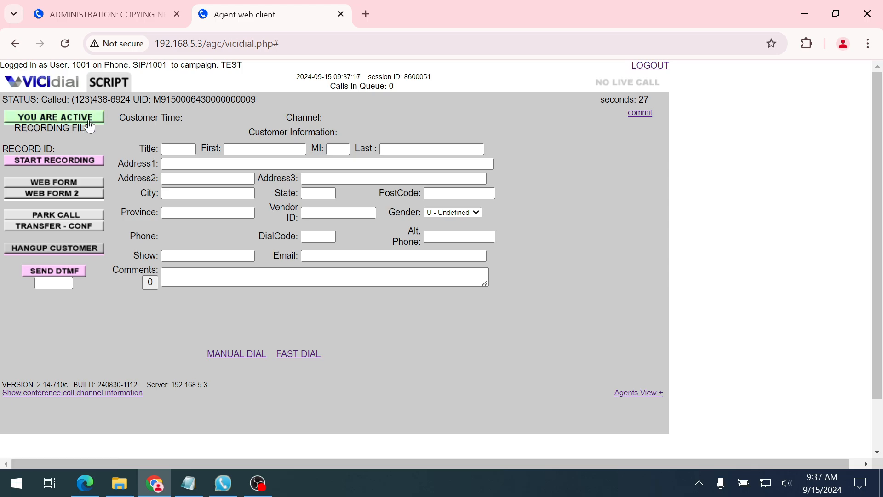
{"action": "left_click", "coordinate": [90, 121]}
Verify closer agent 1002 has the live Test ING call from fronter 1001
{"action": "left_click", "coordinate": [85, 483]}
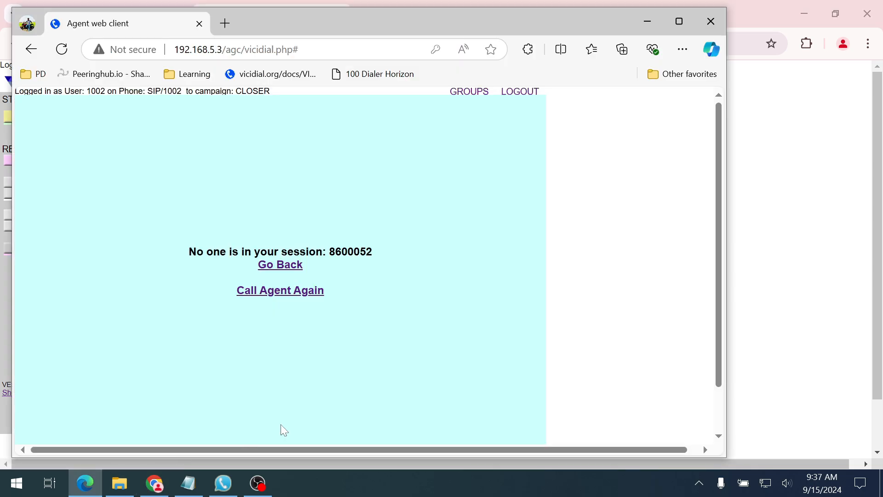
{"action": "left_click", "coordinate": [281, 290]}
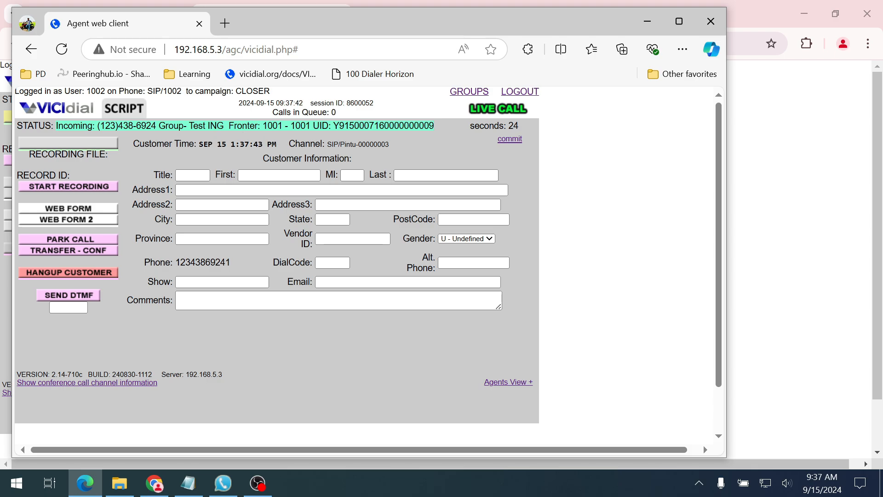
{"action": "double_click", "coordinate": [273, 125]}
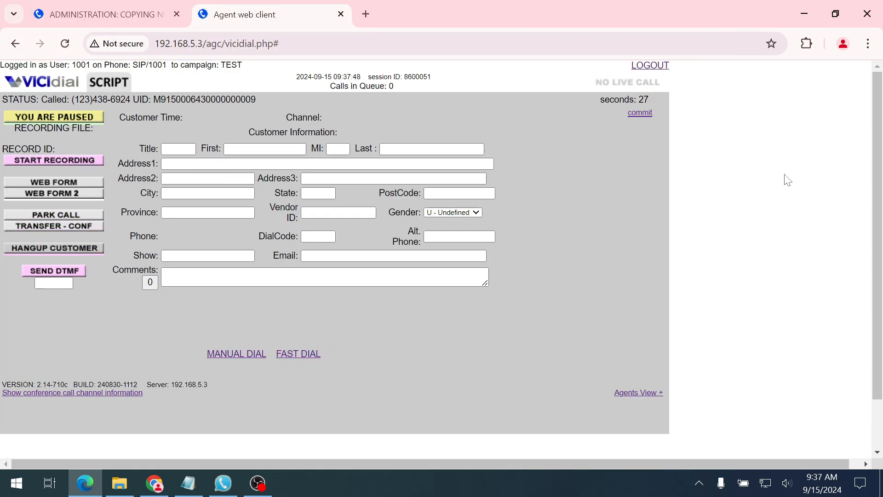
{"action": "key", "text": "alt+Tab"}
Open the Real-Time Main Report from the Reports section of the admin page
{"action": "left_click", "coordinate": [106, 14]}
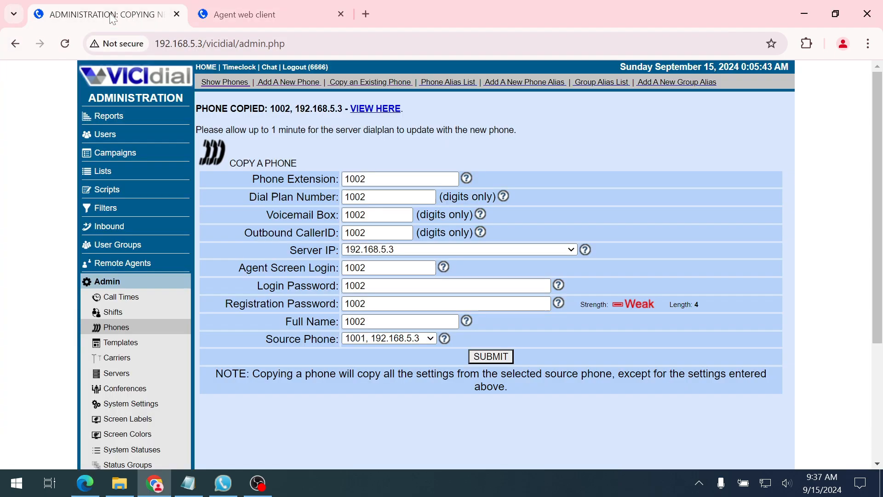
{"action": "left_click", "coordinate": [114, 117]}
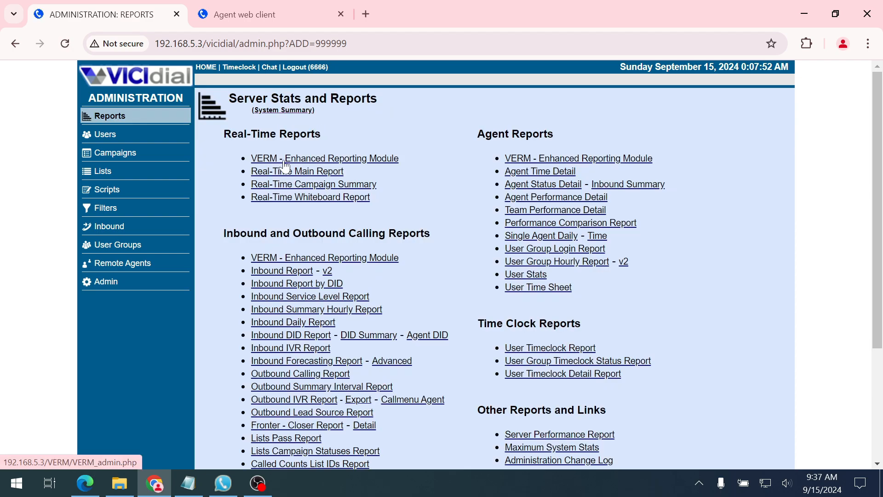
{"action": "left_click", "coordinate": [287, 176]}
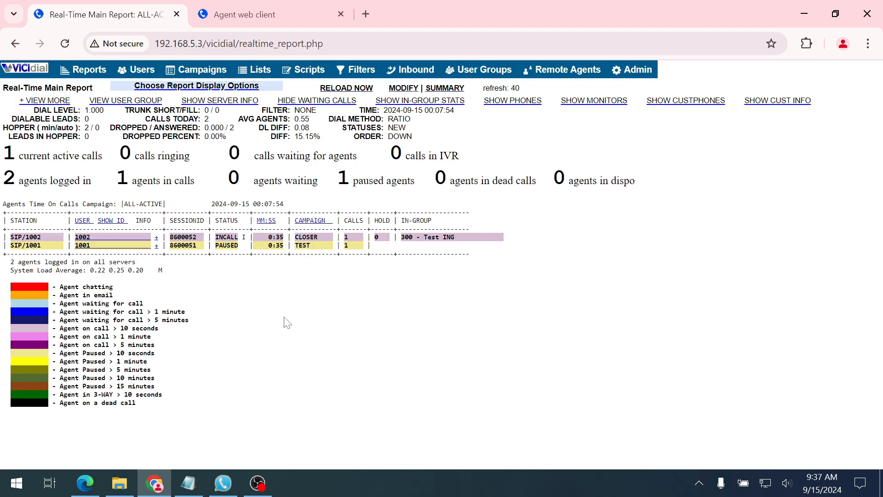